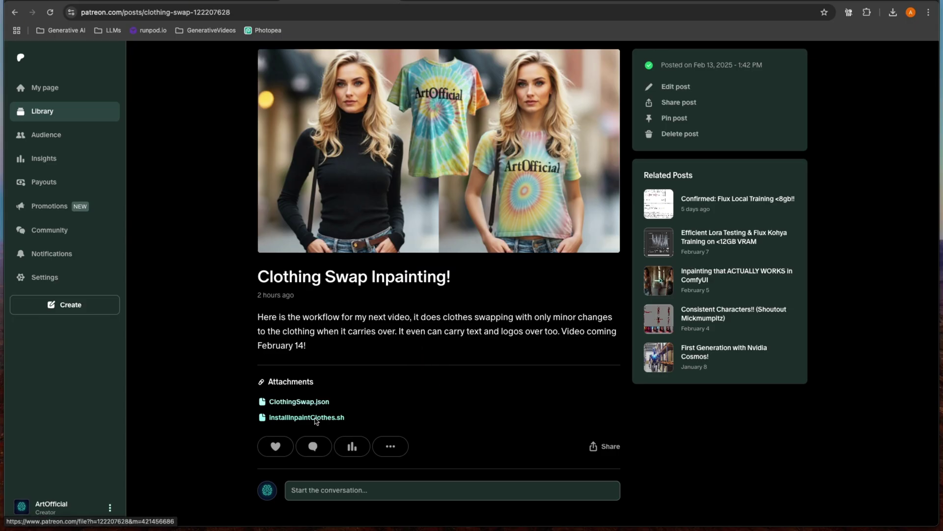
Step: Download the installInpaintClothes.sh attachment from the Clothing Swap Inpainting Patreon post
click(316, 419)
Step: Upload the downloaded install script into the pod's Jupyter workspace
drag(806, 55, 78, 179)
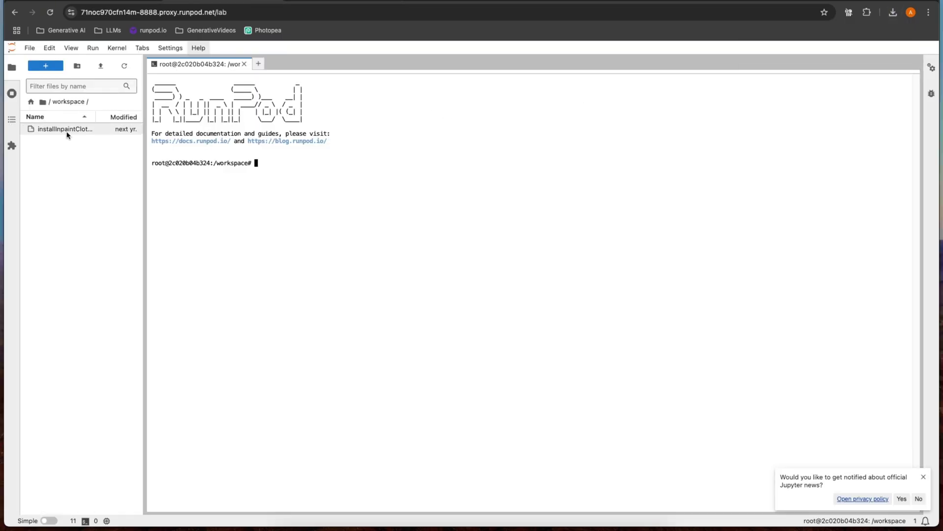
click(133, 5)
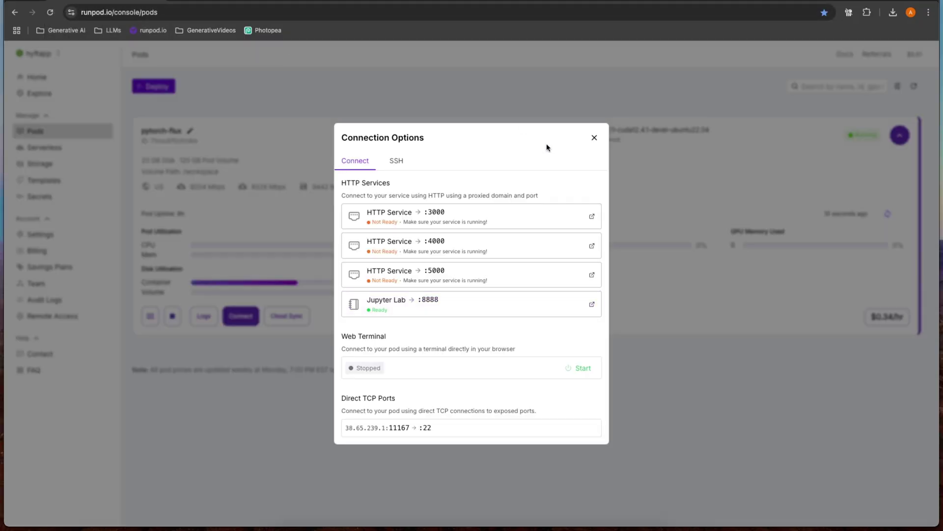
Step: Check the pytorch-flux pod's ID and RTX 4090 GPU details on the RunPod Pods page
click(594, 138)
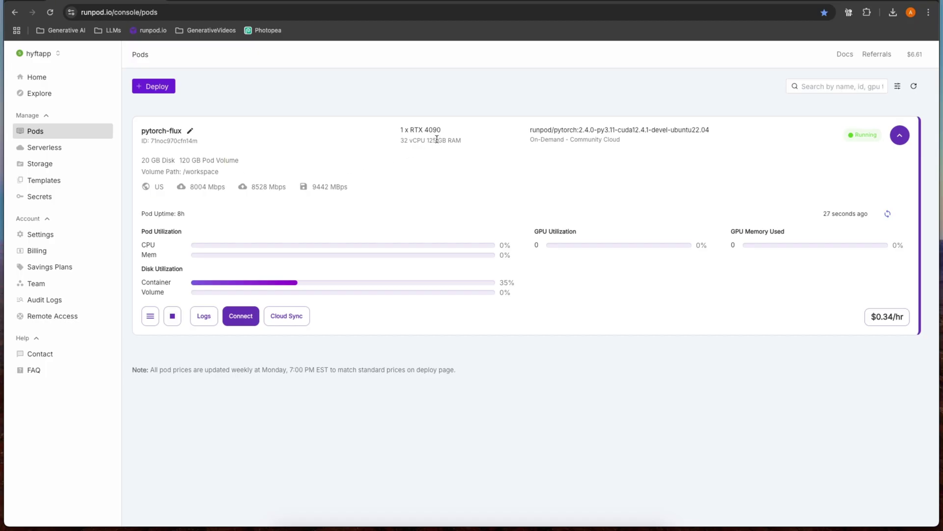
drag(443, 131, 402, 132)
click(417, 132)
drag(442, 131, 407, 125)
click(415, 128)
Step: Open JupyterLab on port 8888 from the pod's connection options
click(239, 315)
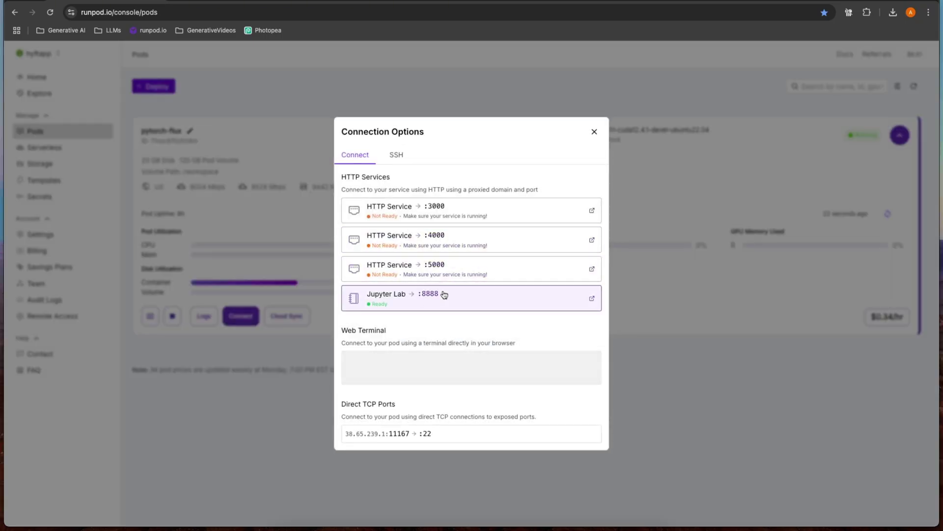
click(431, 304)
drag(191, 143, 226, 143)
Step: Rename the uploaded script to installInpaintClothes.sh, removing the ' (2)' suffix
click(96, 130)
right_click(97, 131)
click(139, 190)
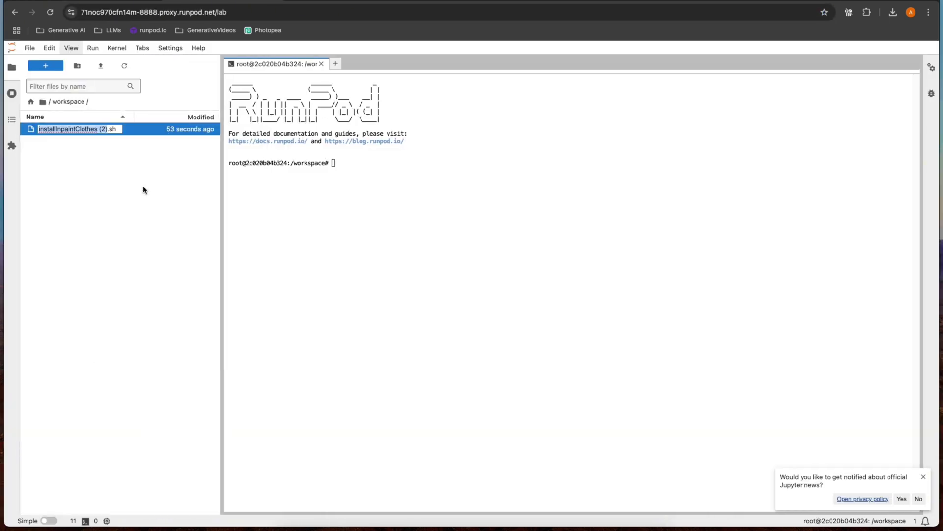
key(Right)
key(BackSpace)
key(BackSpace)
key(BackSpace)
key(BackSpace)
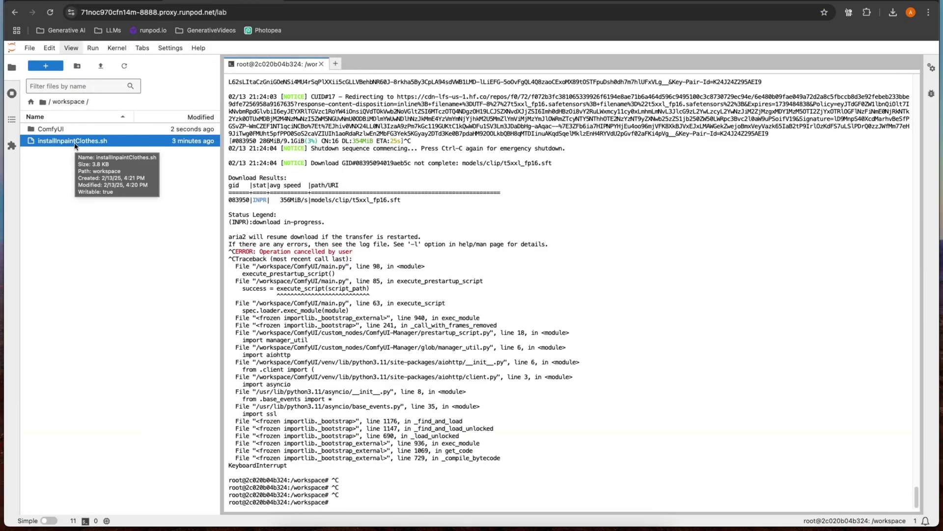
Step: Open installInpaintClothes.sh and inspect the your_hf_token placeholder on line 69
double_click(74, 141)
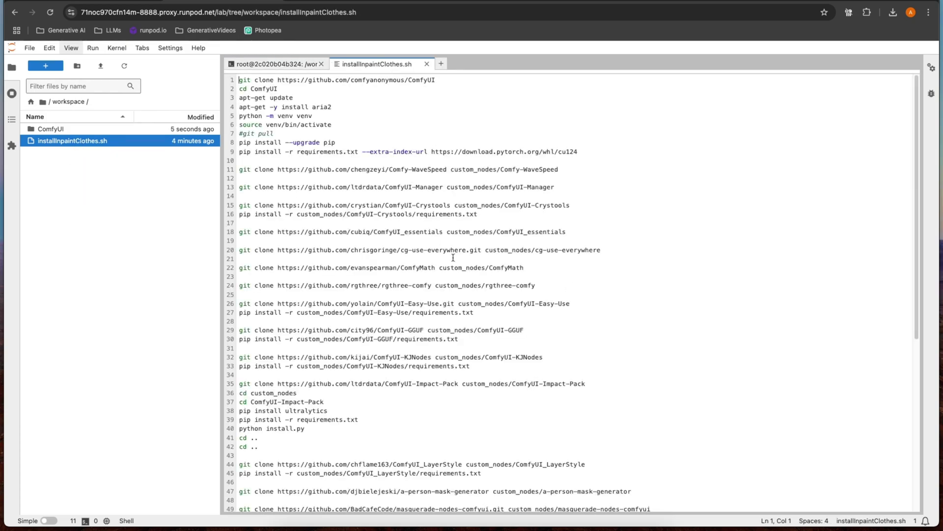
scroll(336, 266, down, 6)
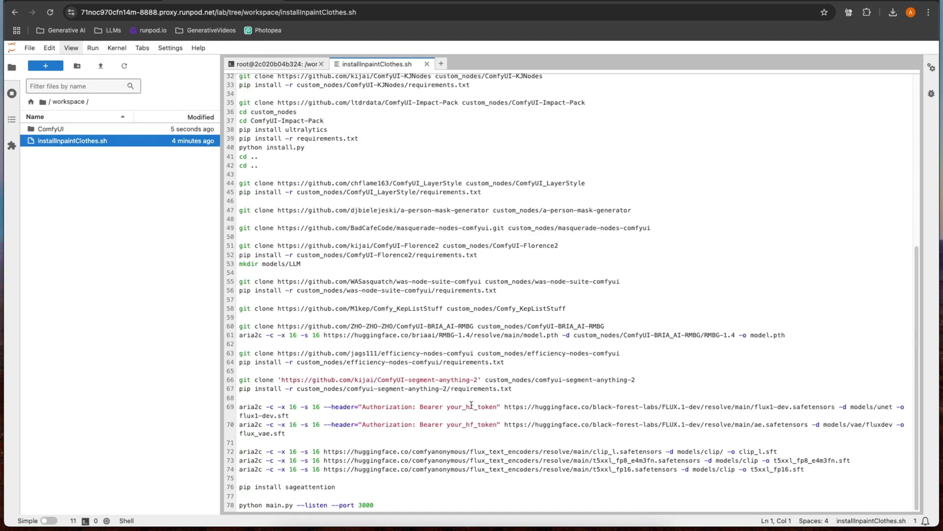
double_click(473, 406)
click(497, 406)
Step: Start a new read-only Hugging Face access token after confirming the account password
click(421, 1)
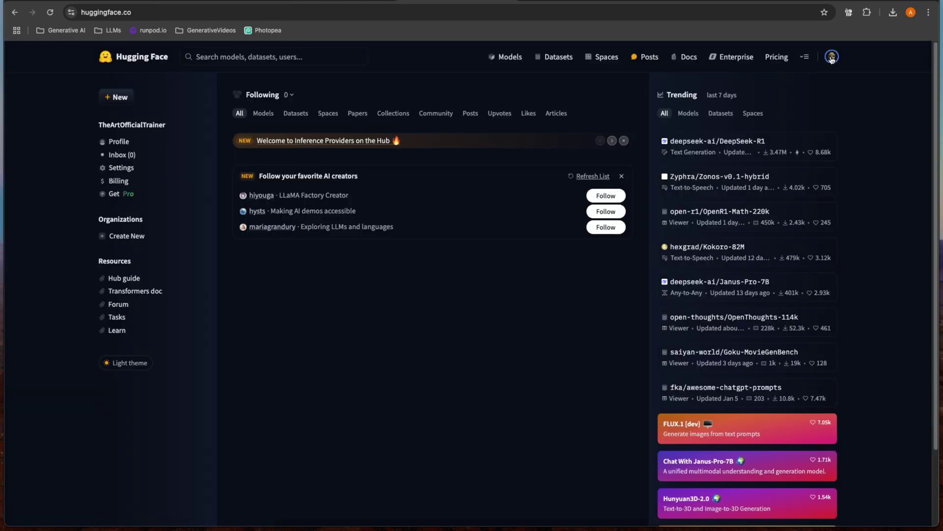
click(832, 56)
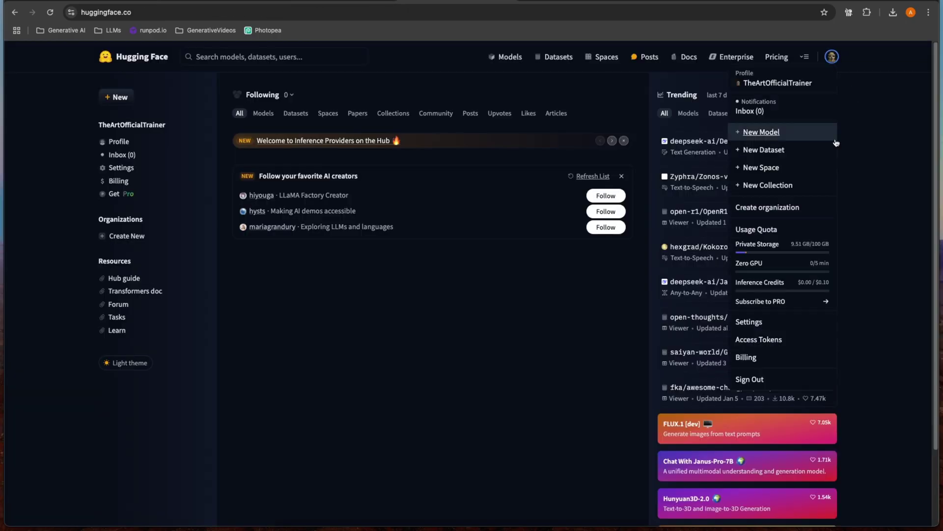
click(778, 339)
click(424, 217)
click(464, 248)
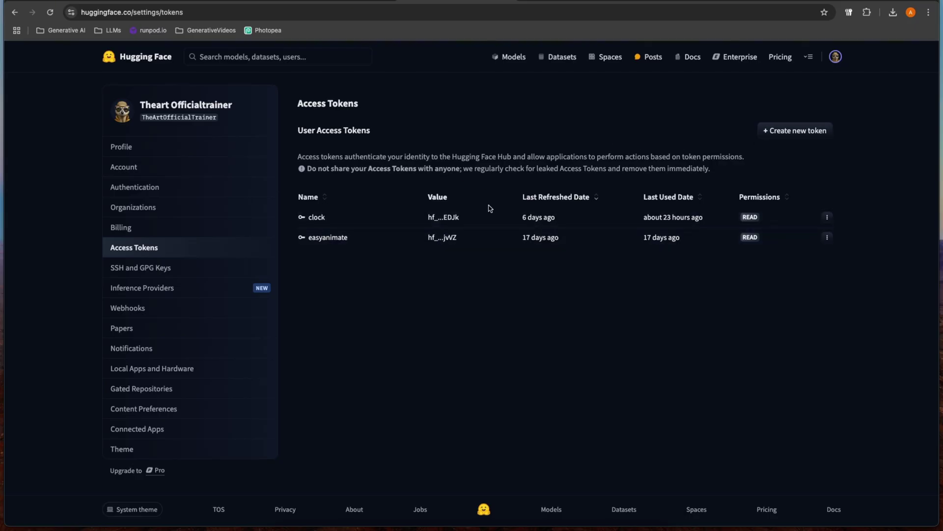
click(801, 130)
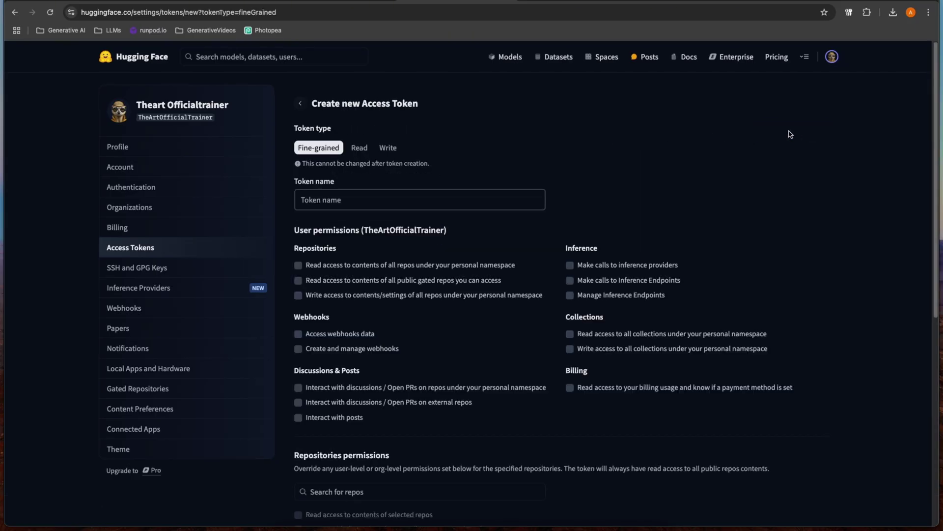
click(360, 150)
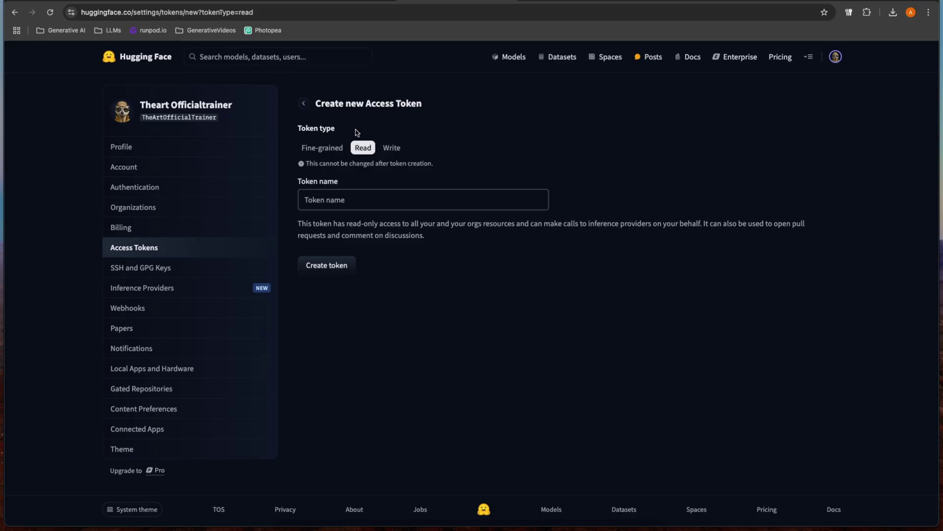
Step: Open the black-forest-labs/FLUX.1-Fill-dev model page from the hub search
click(219, 55)
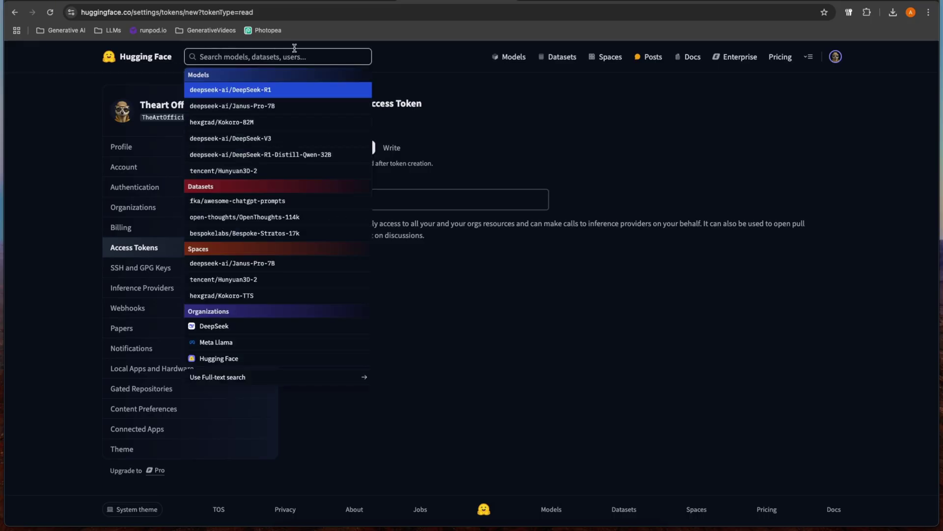
click(469, 131)
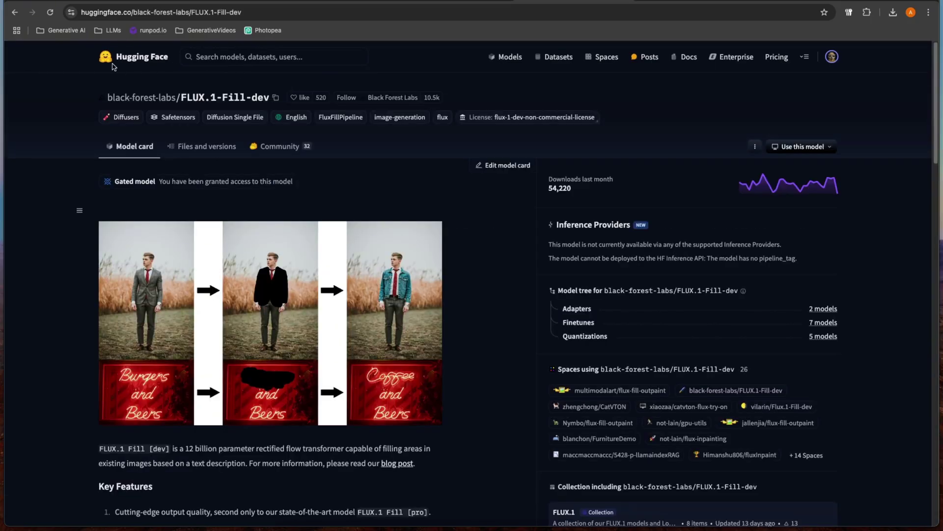
click(220, 54)
key(Escape)
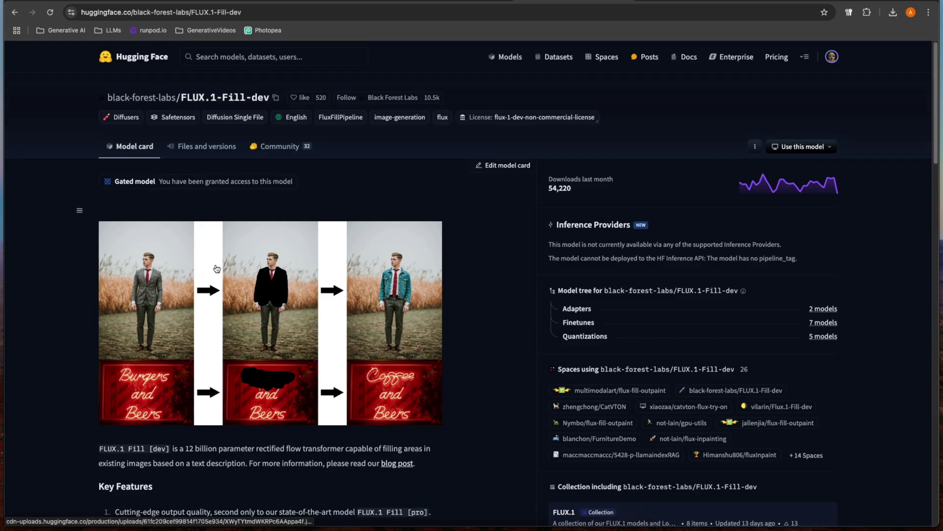
Step: Find FLUX.1-Redux-dev and agree to its terms to access the gated repository
click(275, 57)
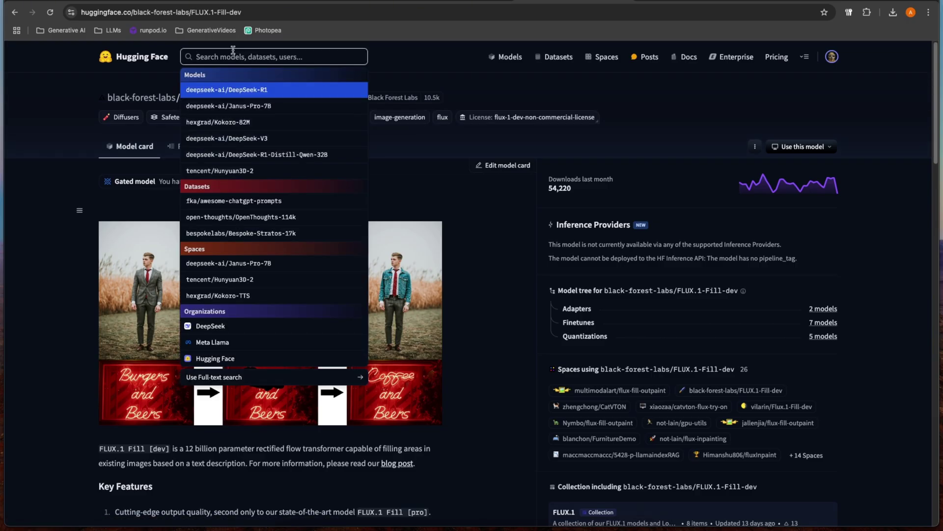
text(dedux)
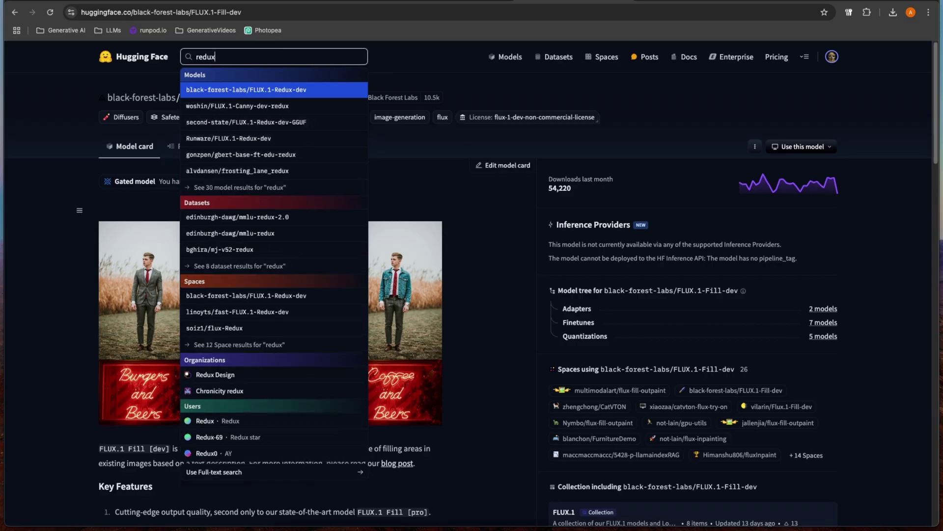
click(272, 90)
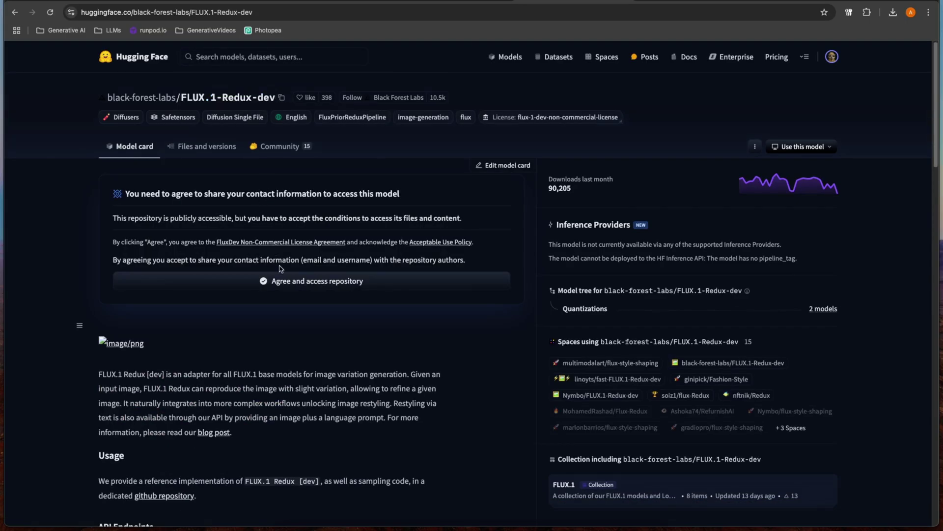
click(262, 282)
scroll(235, 211, down, 4)
scroll(236, 212, up, 5)
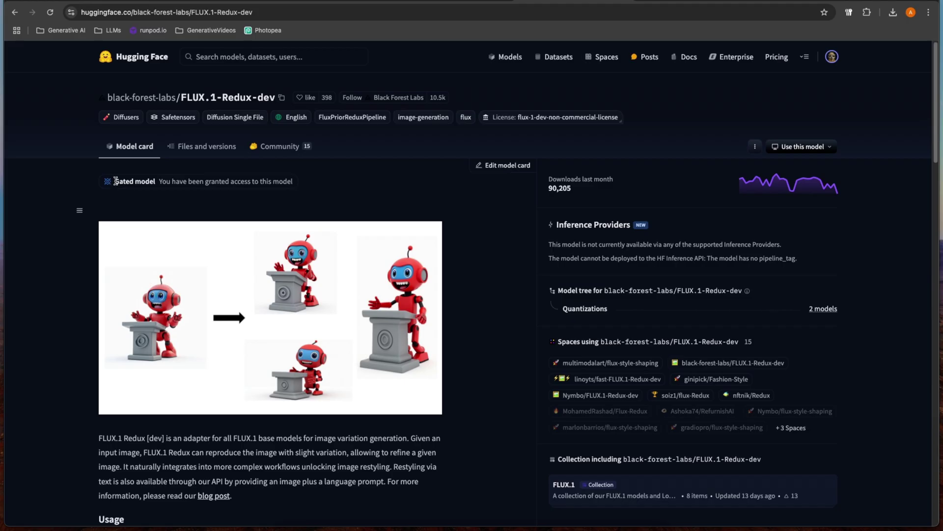
Step: Open the FLUX.1-dev model page via a 'flux' search, then return to the install script
click(221, 57)
text(flux)
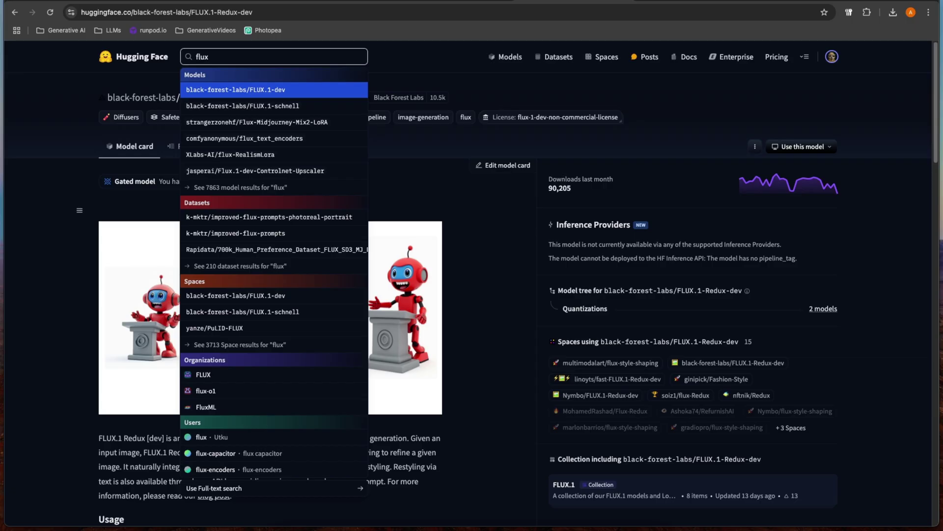
key(Return)
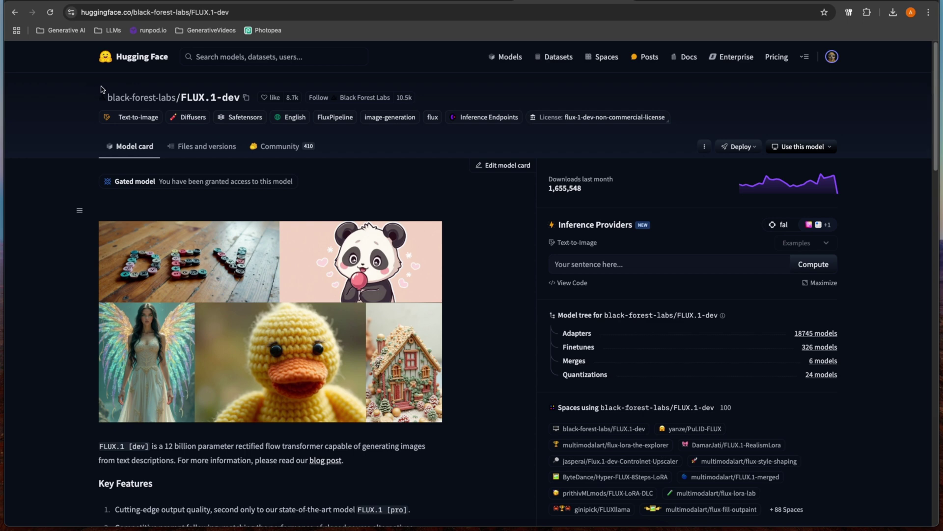
mouse_move(98, 91)
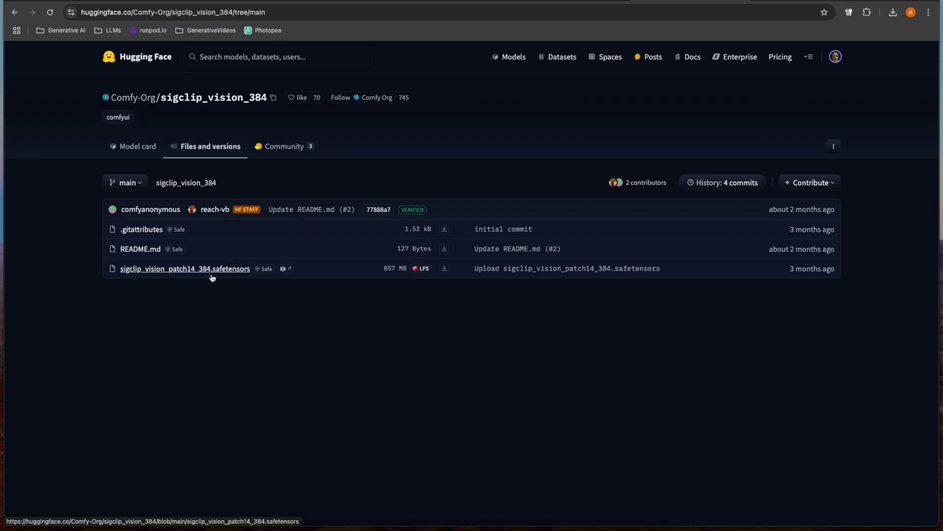
click(236, 1)
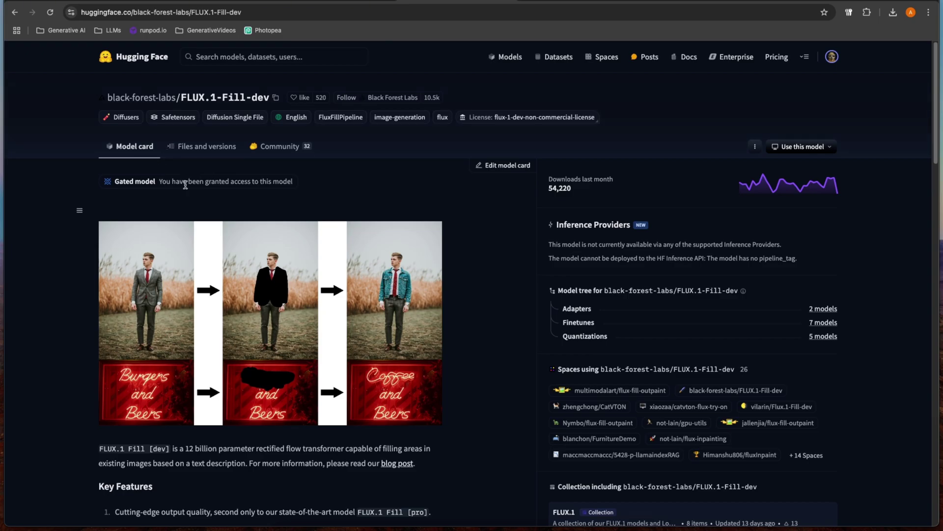
click(212, 2)
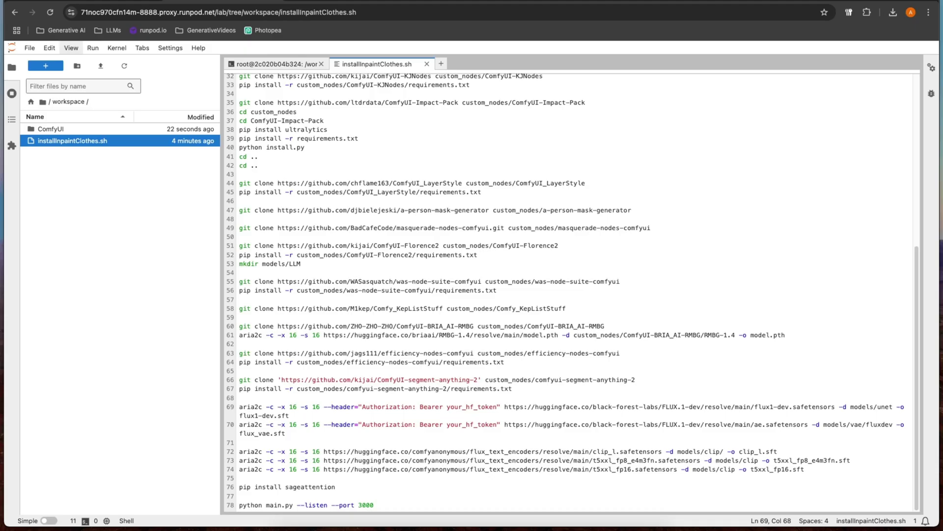
double_click(473, 406)
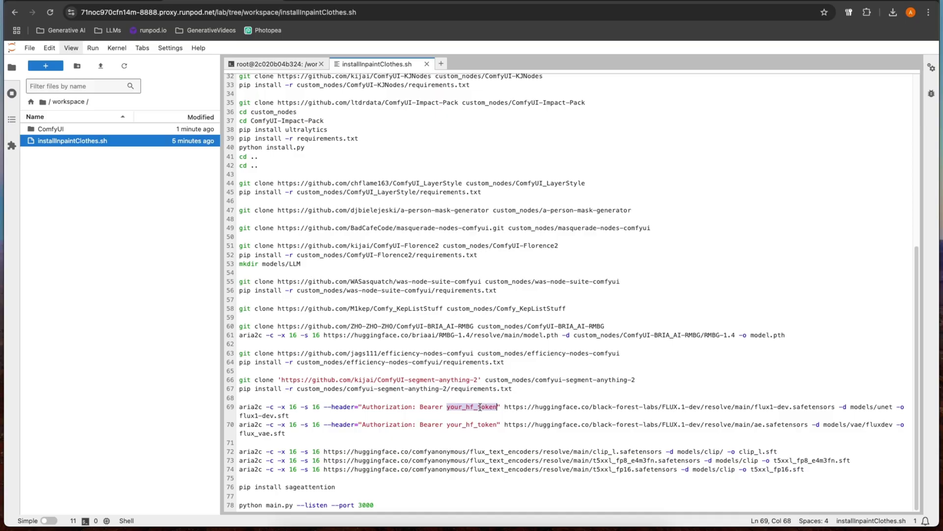
key(ctrl+f)
click(725, 81)
click(751, 95)
text(dsfafads)
click(864, 94)
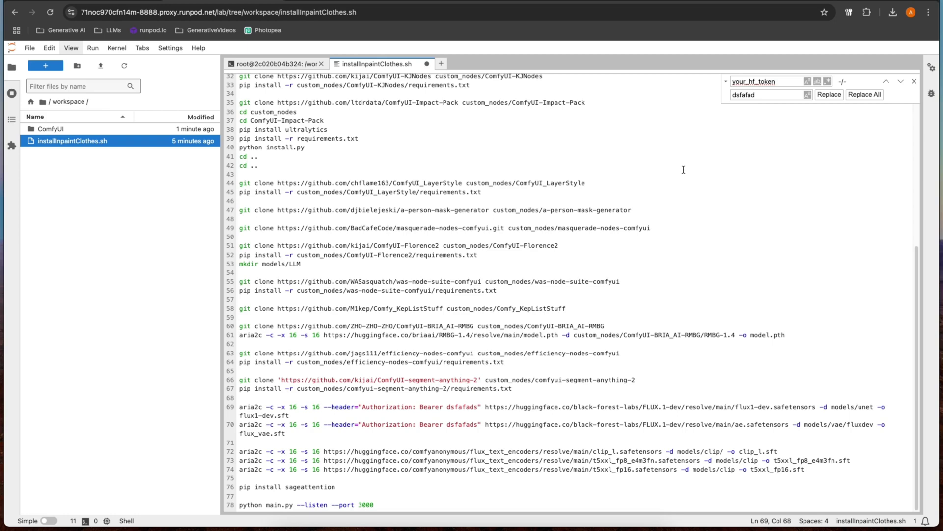
key(super+z)
key(BackSpace)
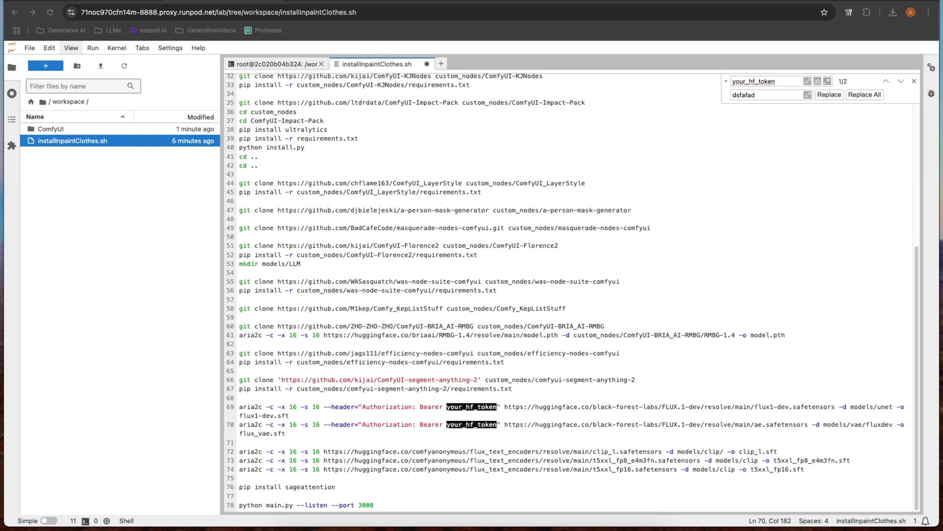
Step: Save the script, close it, and run 'bash installInpaintClothes.sh' in the terminal
key(super+s)
key(alt+w)
text(bash install)
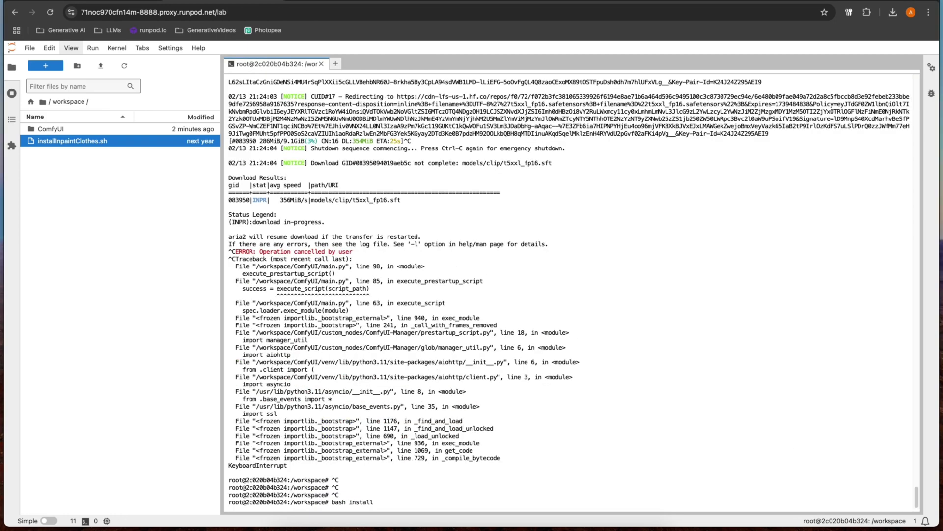
key(BackSpace)
key(BackSpace)
key(BackSpace)
key(BackSpace)
key(BackSpace)
key(BackSpace)
key(BackSpace)
key(BackSpace)
key(BackSpace)
text(sh installInpaintClothes.sh)
key(Return)
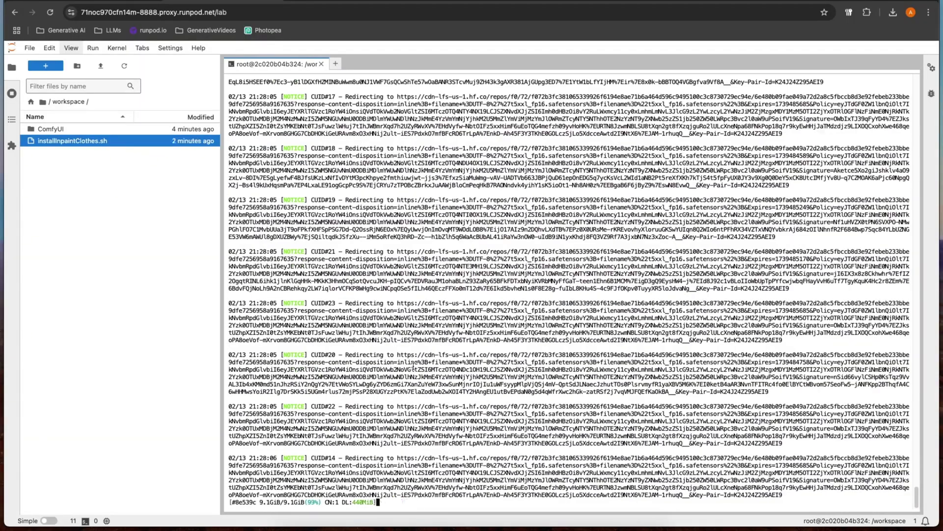
Step: Reopen the pod's connection options in RunPod to reach ComfyUI on HTTP port 3000
click(118, 1)
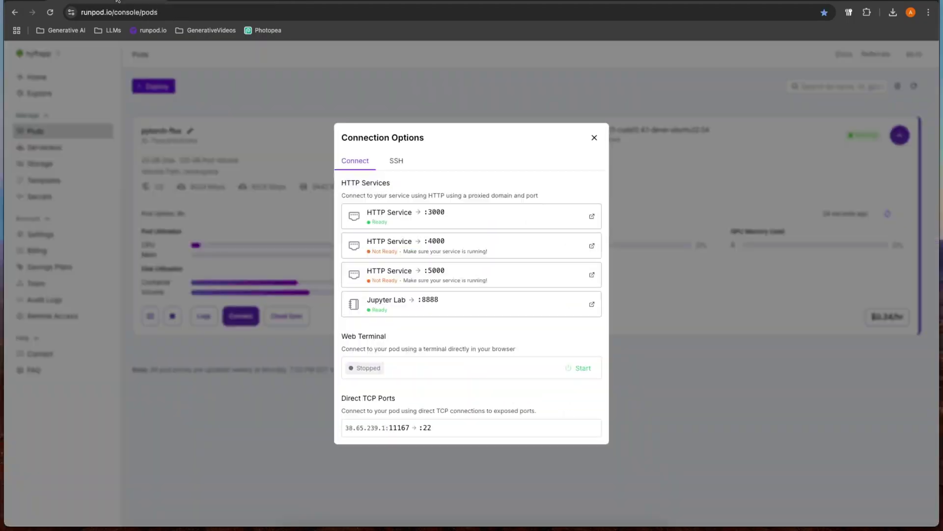
click(594, 138)
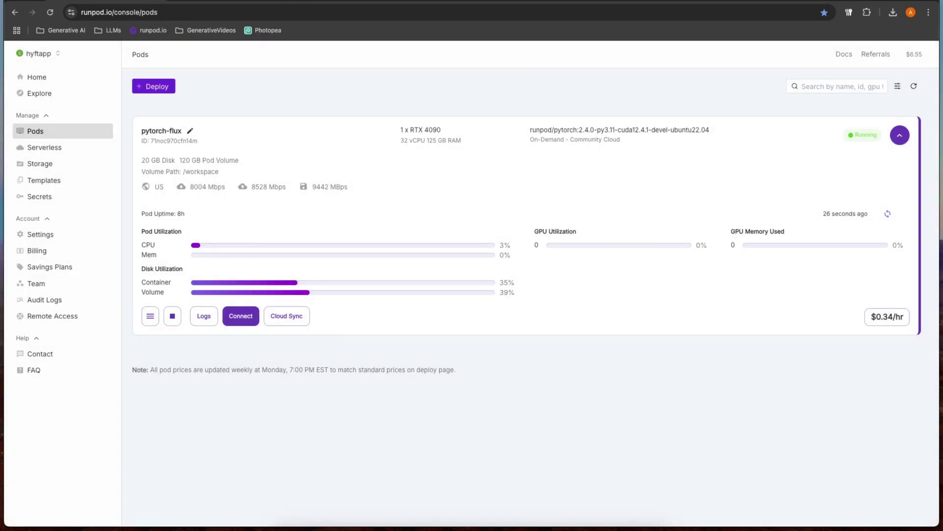
key(ctrl+Tab)
key(ctrl+Tab)
click(240, 316)
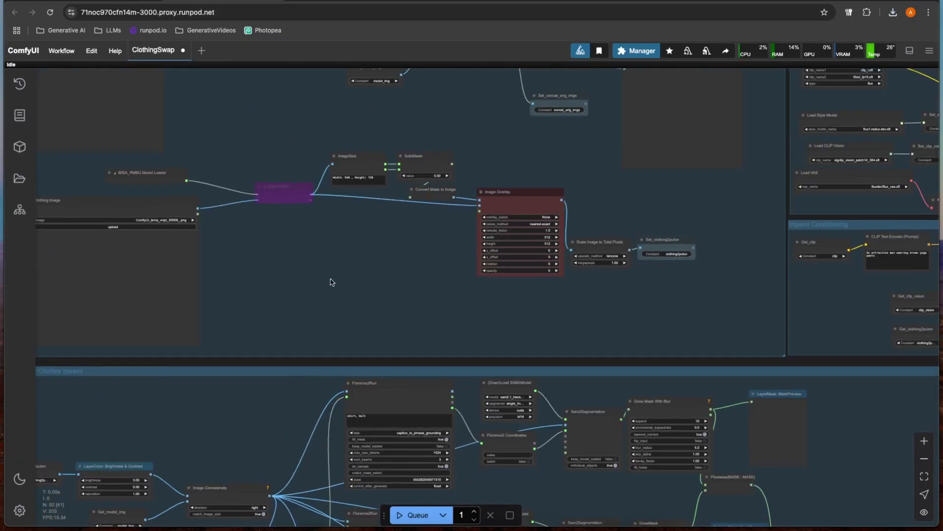
scroll(460, 190, up, 3)
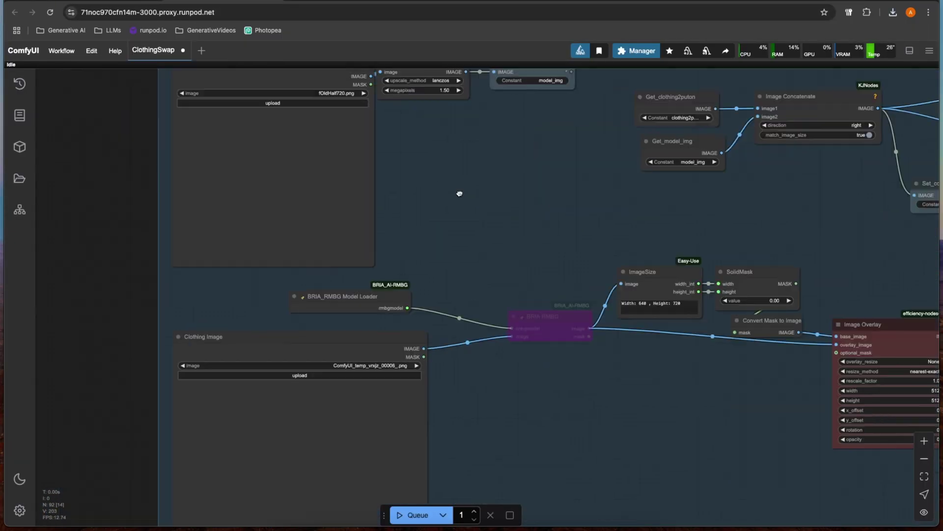
Step: Un-bypass the purple BRIA RMBG node so it runs again
right_click(525, 304)
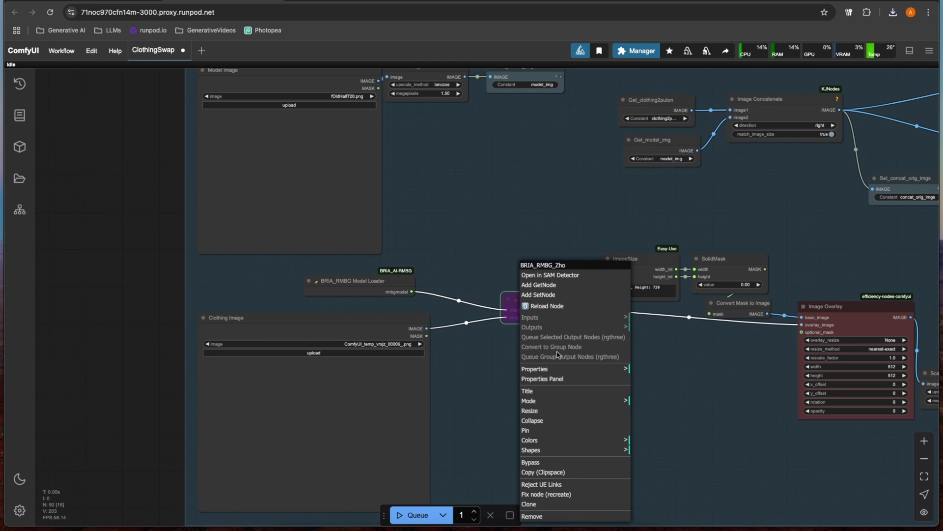
click(549, 461)
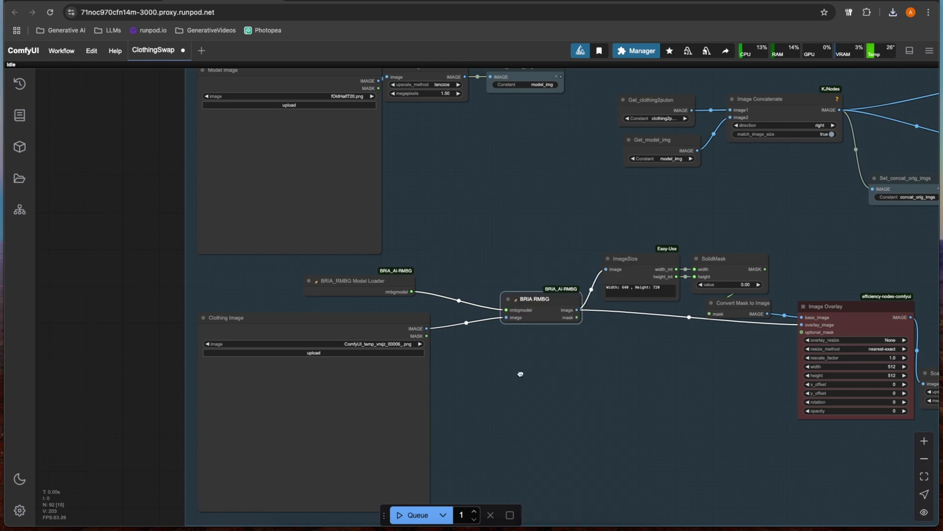
scroll(551, 405, left, 5)
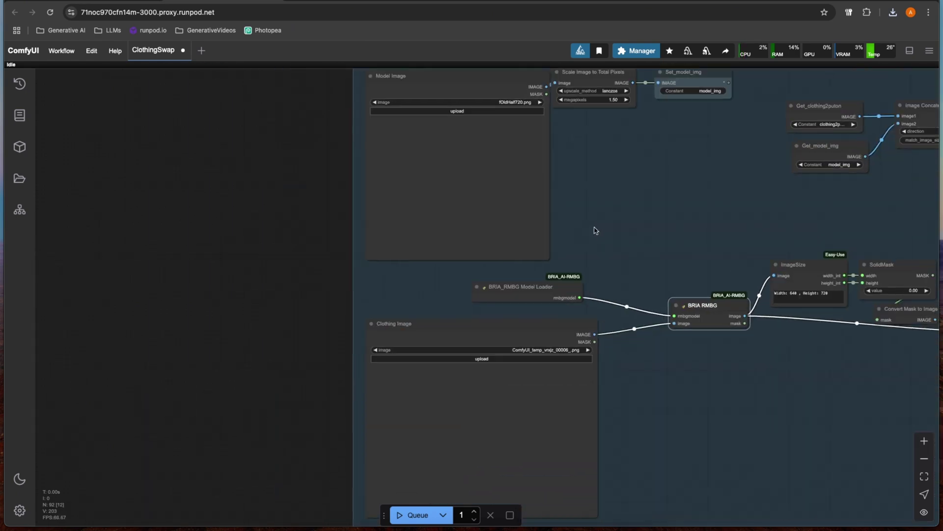
Step: Drop the tuxedo photo port_mBrunette720_1.png onto the Model Image node
scroll(595, 229, down, 10)
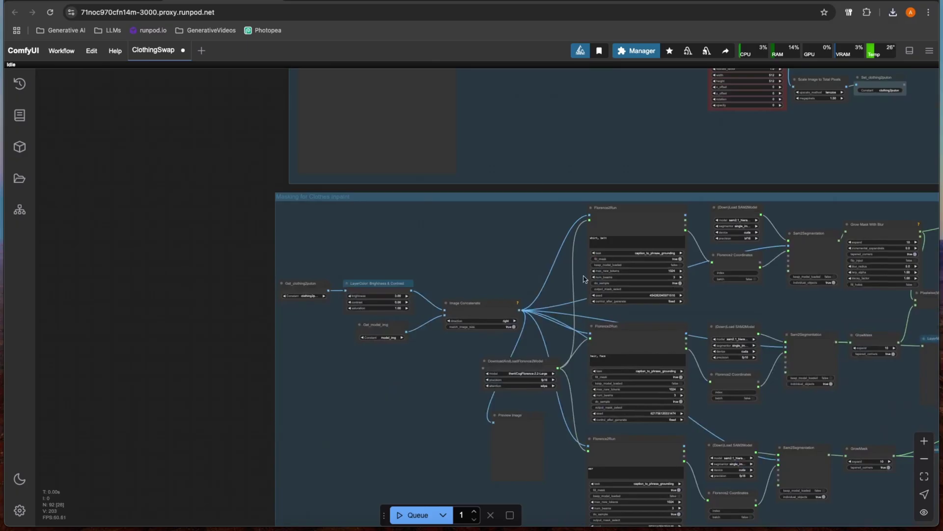
scroll(453, 238, right, 5)
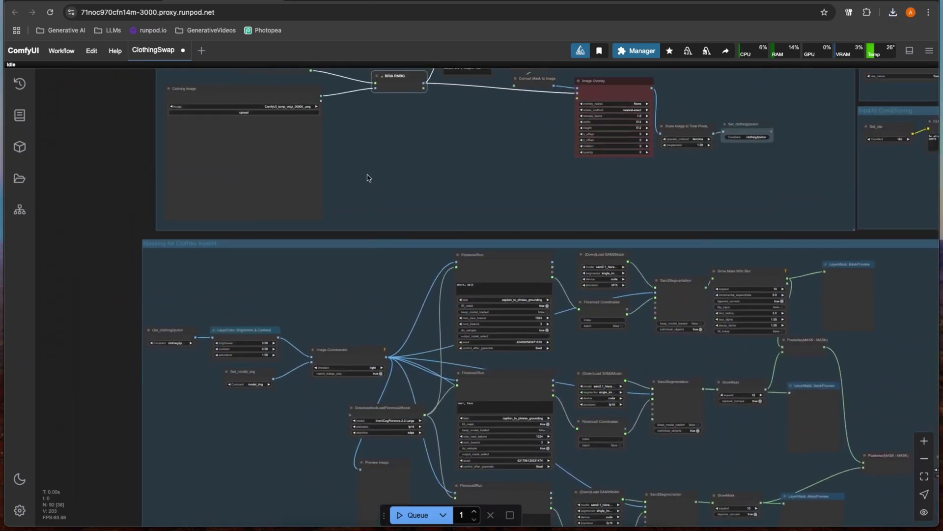
scroll(365, 164, up, 5)
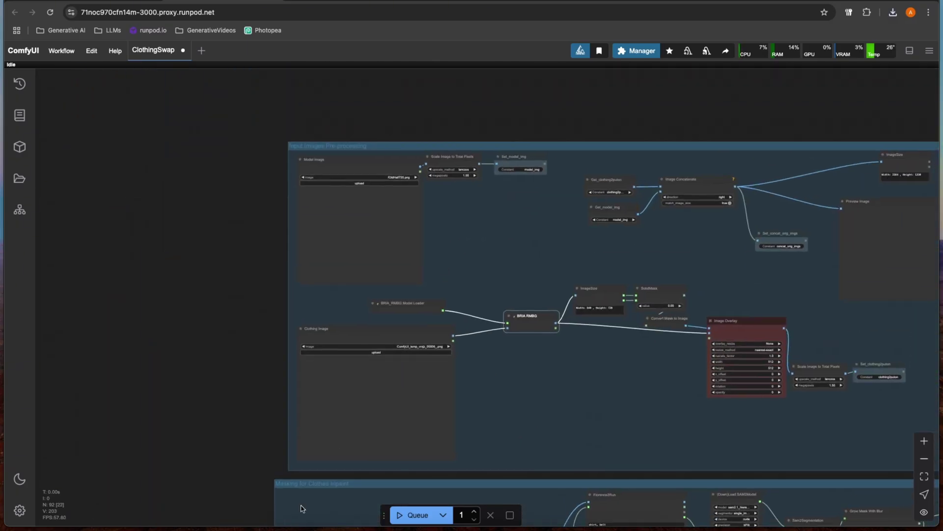
drag(20, 257, 309, 233)
scroll(413, 234, up, 3)
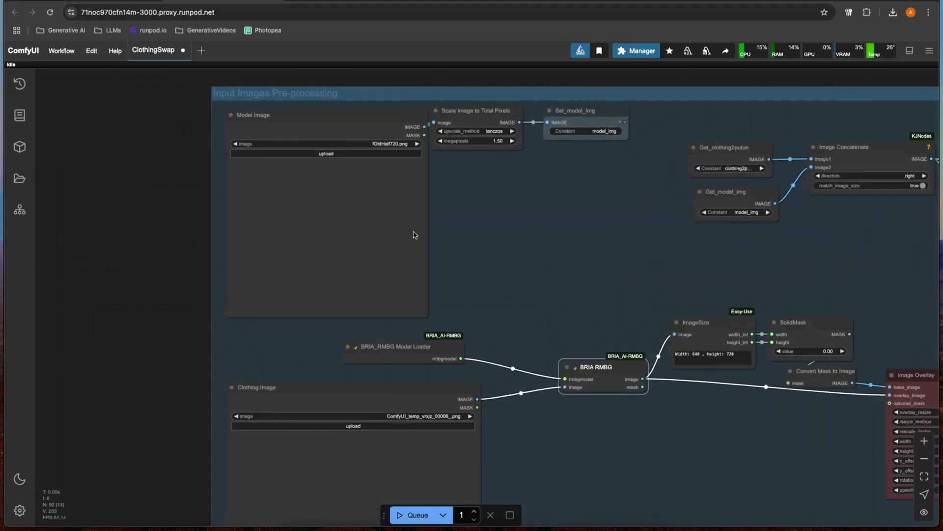
scroll(442, 232, up, 3)
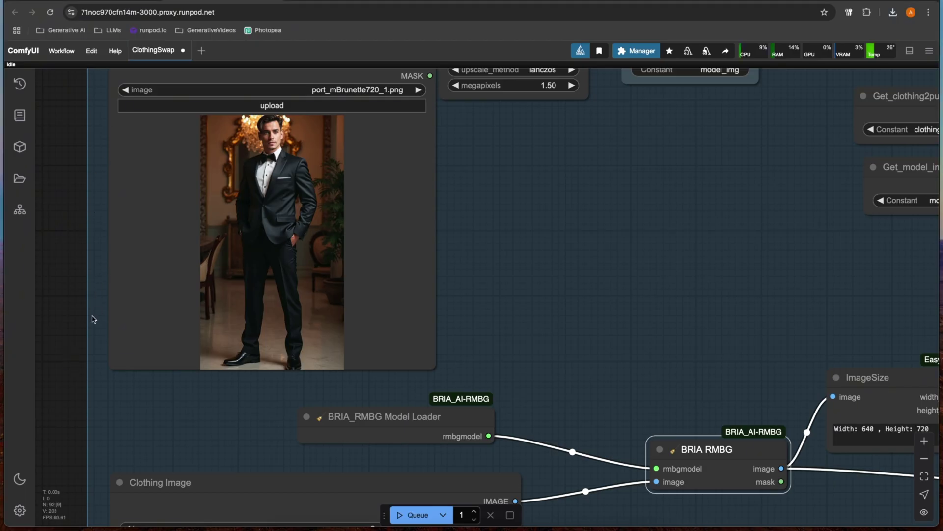
Step: Drop yoga_front.png onto the Clothing Image node and pan to check it beside BRIA RMBG
drag(89, 321, 95, 189)
scroll(116, 185, down, 8)
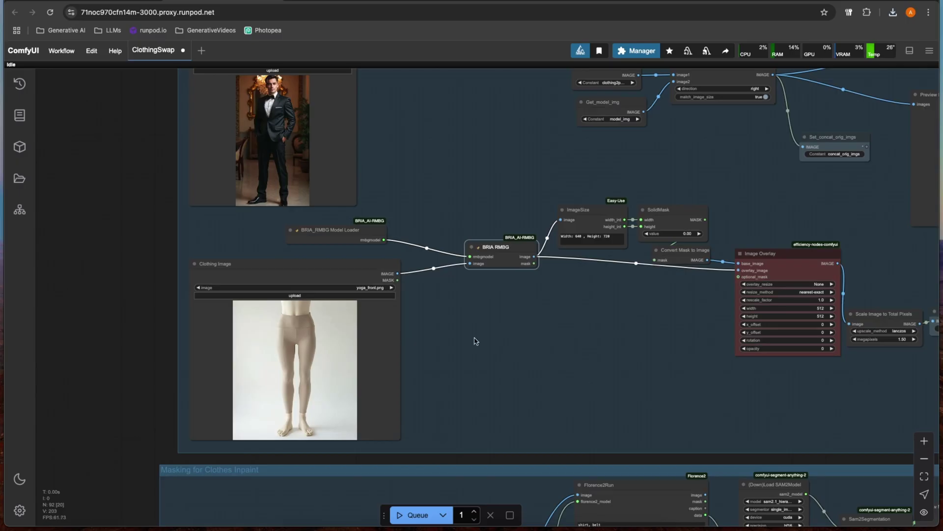
scroll(235, 191, up, 3)
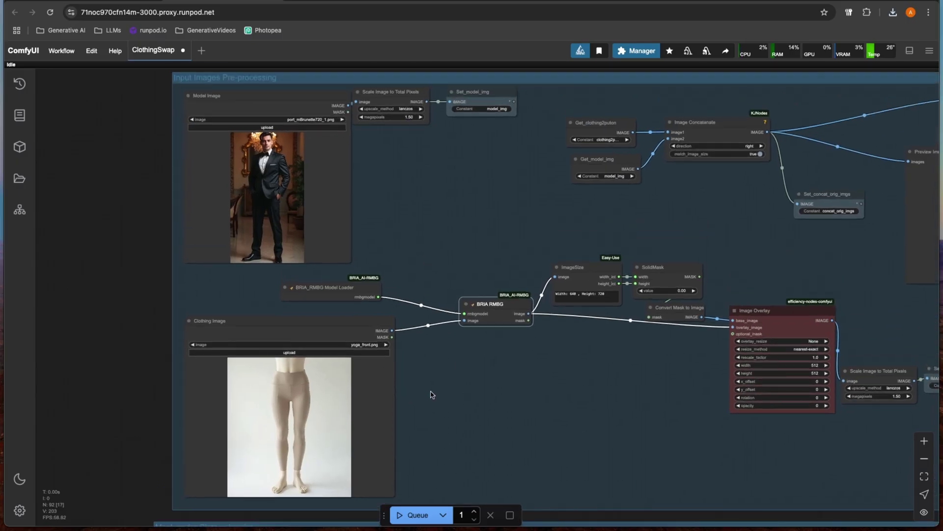
drag(431, 392, 431, 310)
scroll(406, 345, up, 6)
scroll(411, 297, down, 5)
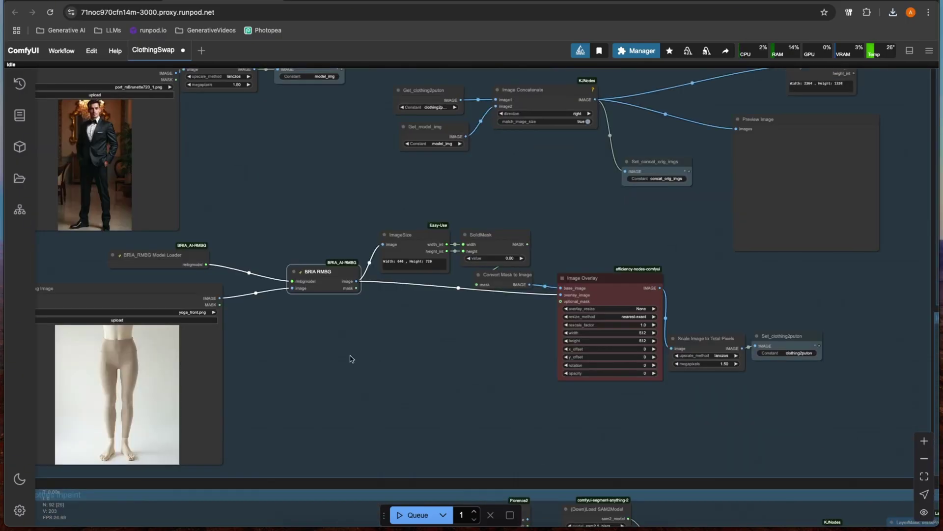
drag(362, 351, 398, 95)
drag(383, 329, 234, 128)
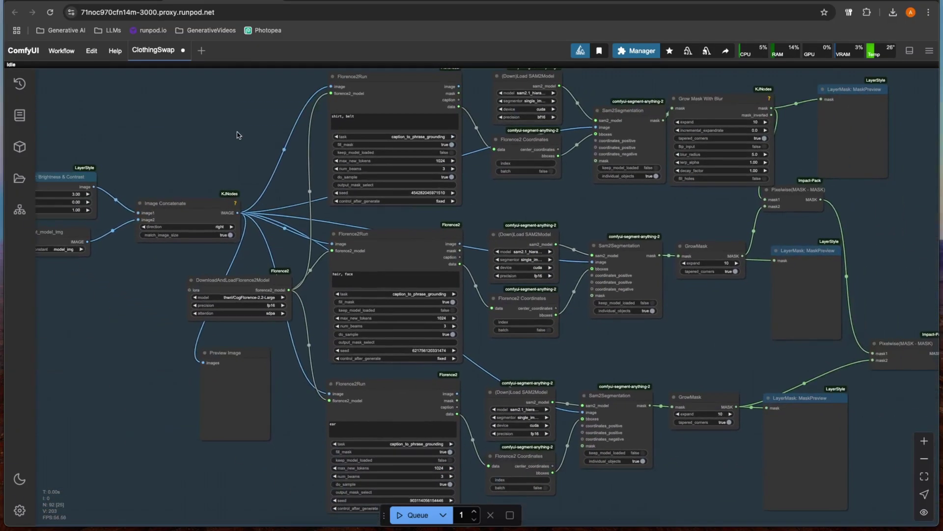
scroll(236, 131, down, 3)
drag(234, 171, 238, 240)
scroll(240, 245, up, 4)
scroll(312, 261, down, 3)
scroll(215, 310, up, 3)
drag(215, 309, 108, 228)
click(289, 255)
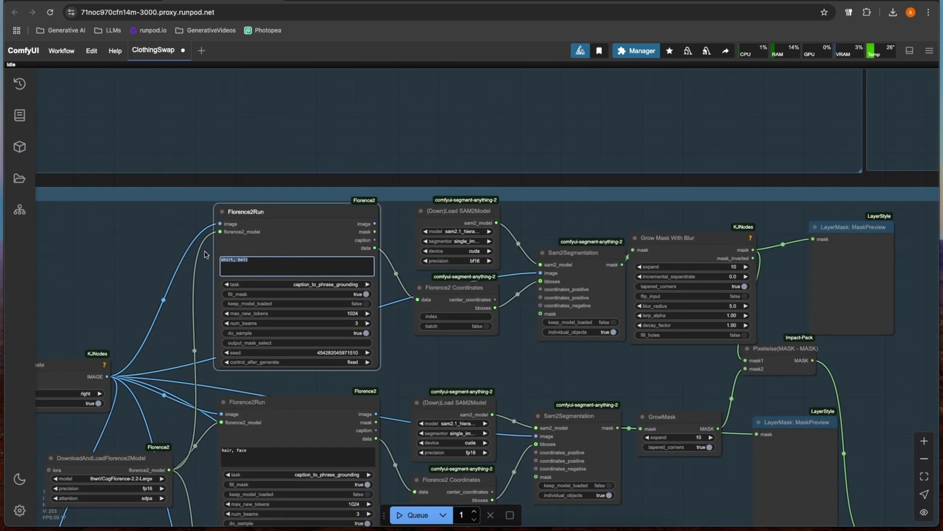
scroll(157, 229, down, 2)
drag(148, 236, 142, 191)
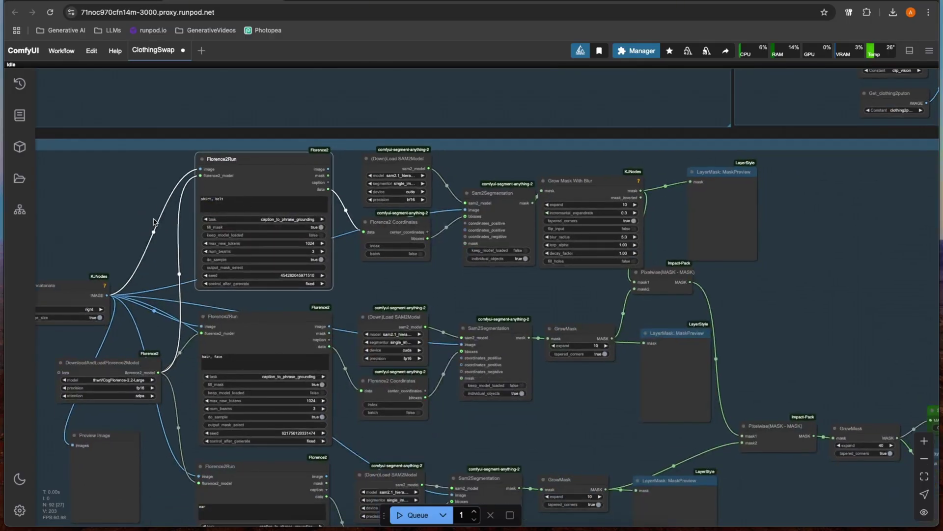
scroll(154, 222, up, 4)
scroll(131, 202, down, 2)
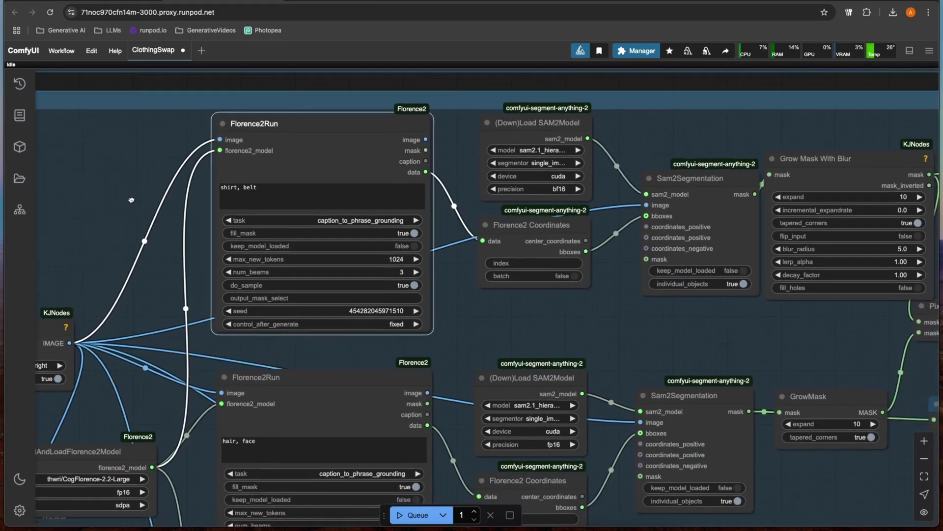
drag(287, 196, 210, 188)
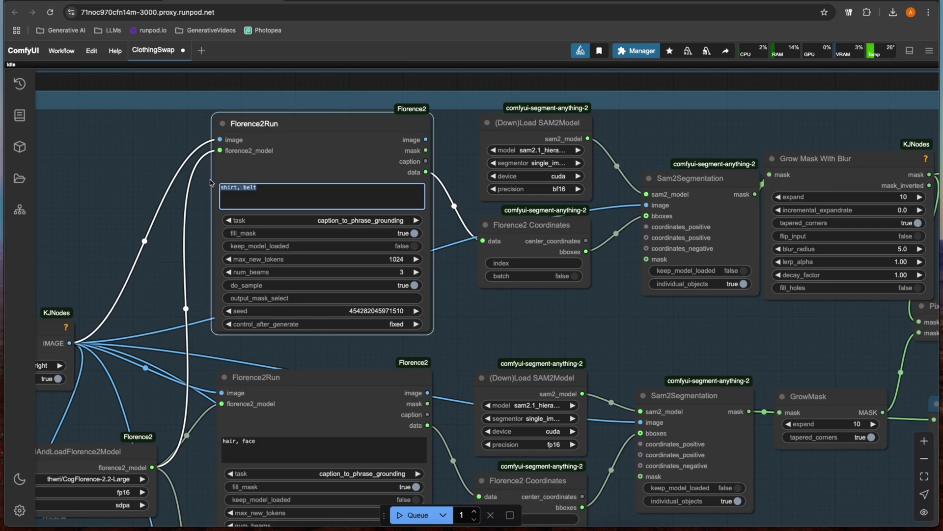
scroll(272, 180, down, 4)
scroll(280, 186, up, 3)
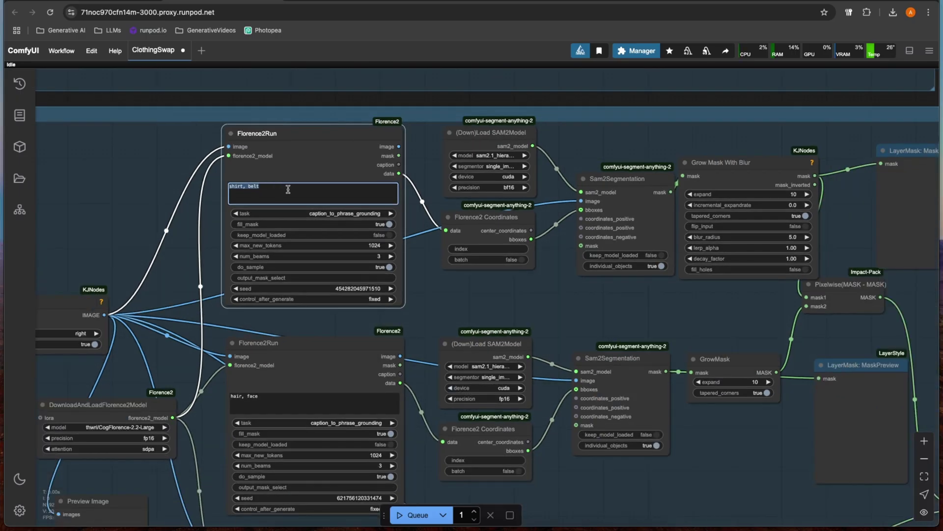
drag(425, 307, 410, 289)
scroll(407, 285, down, 2)
scroll(395, 197, up, 5)
scroll(398, 228, down, 2)
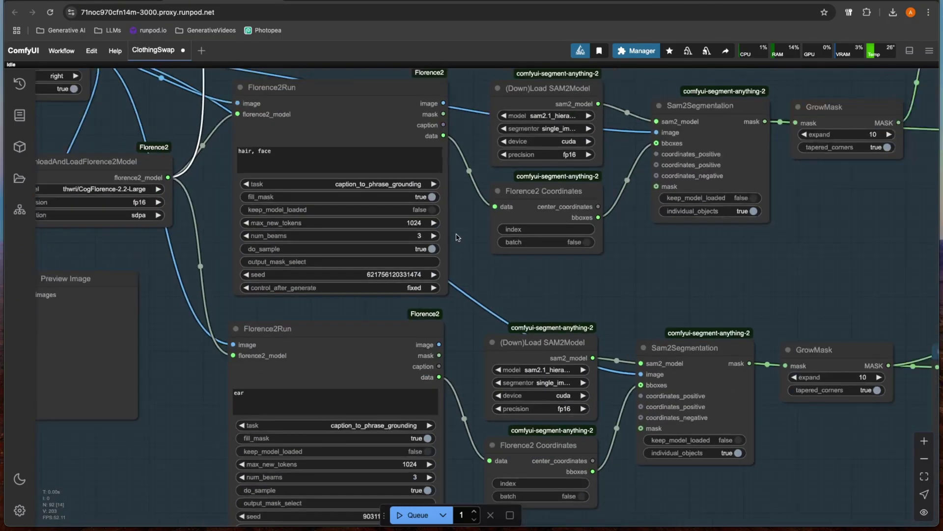
click(280, 385)
scroll(467, 280, up, 2)
click(284, 187)
scroll(449, 115, up, 10)
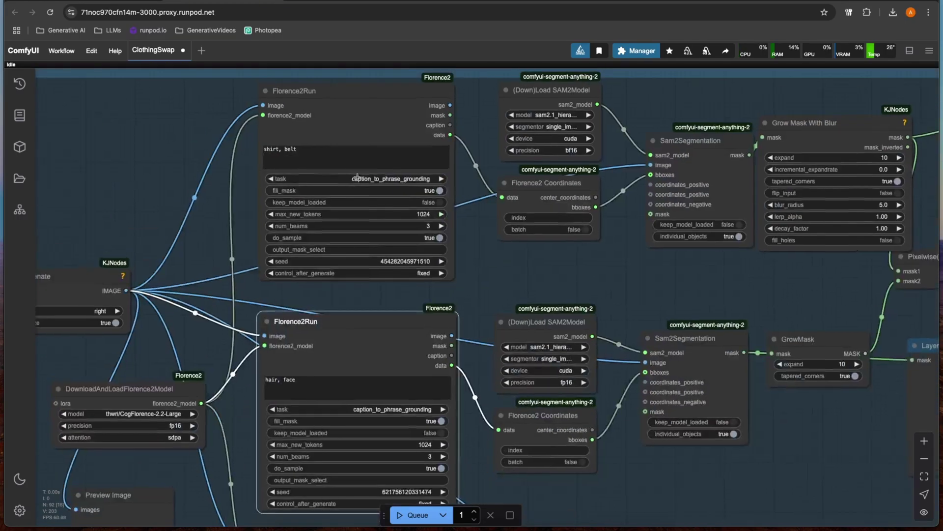
Step: Select the 'ear' text in the lower Florence2 prompt box and delete it
click(327, 151)
key(ctrl+a)
text(p)
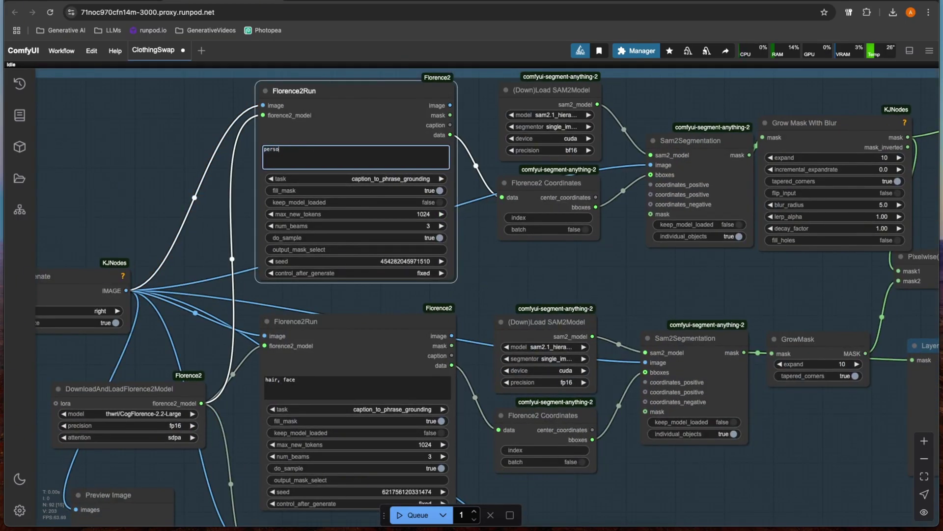
scroll(466, 354, down, 8)
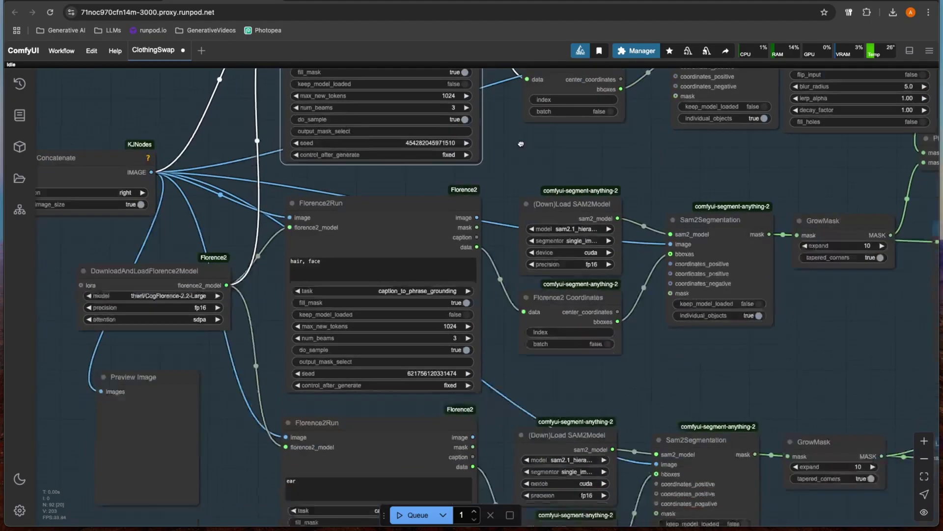
drag(352, 221, 277, 218)
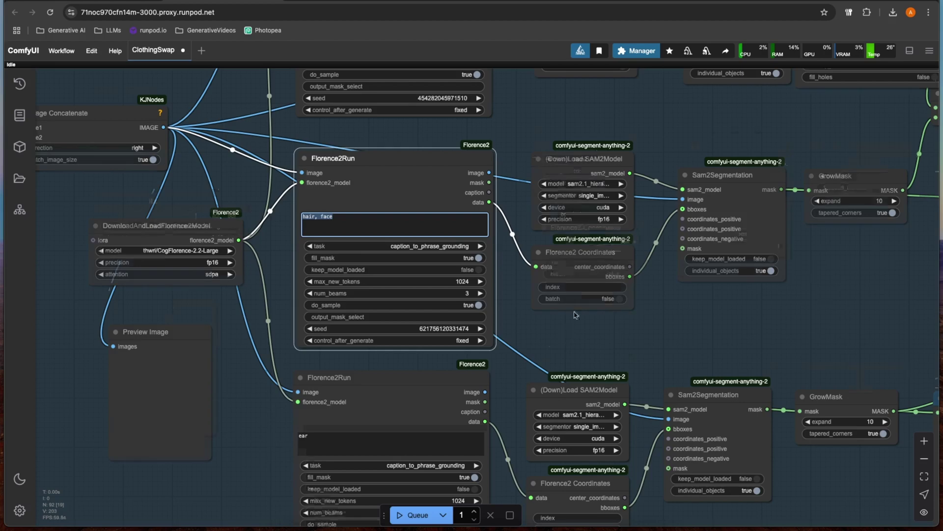
scroll(442, 335, down, 3)
drag(348, 373, 234, 348)
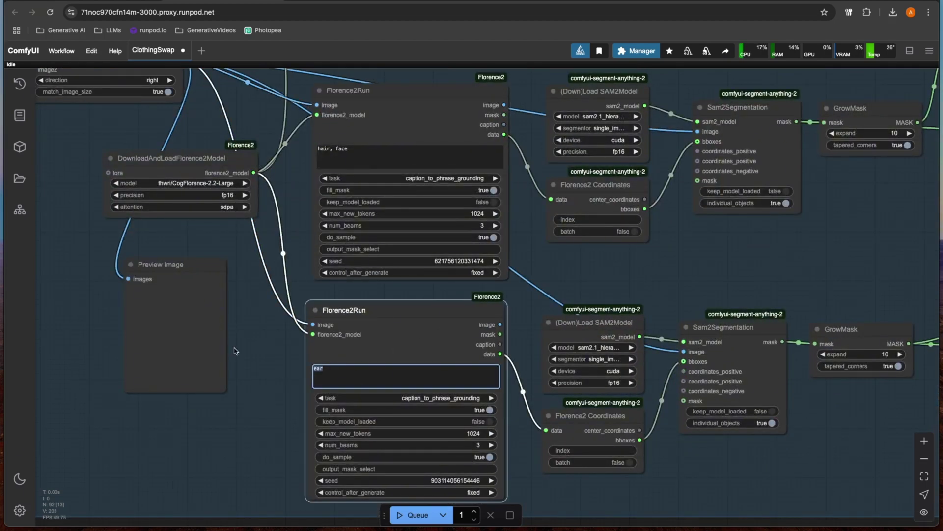
key(BackSpace)
Step: Pan through the mask combining, person masking and Florence2/SAM2 detection nodes
scroll(609, 343, down, 3)
drag(609, 343, 324, 341)
drag(796, 491, 781, 383)
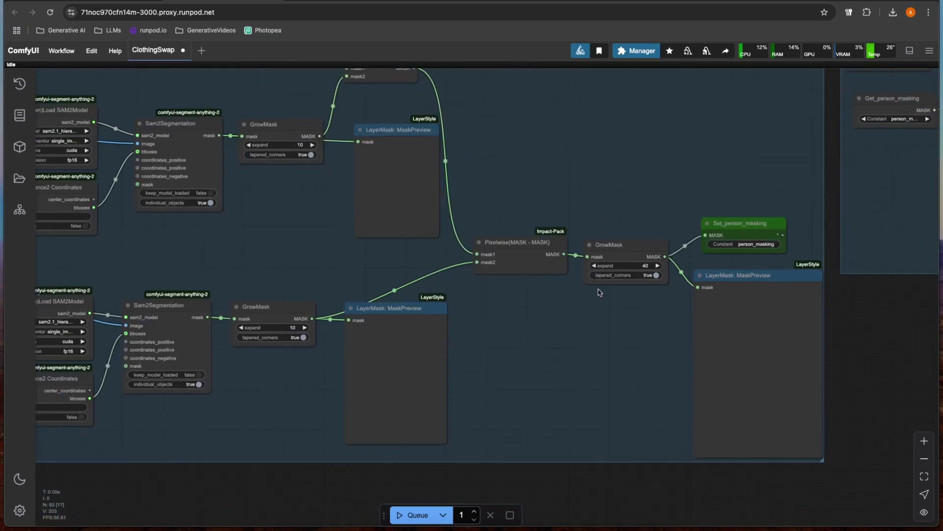
scroll(491, 275, down, 2)
drag(421, 270, 505, 278)
scroll(467, 285, up, 2)
drag(438, 292, 561, 373)
scroll(566, 335, down, 2)
scroll(275, 256, up, 2)
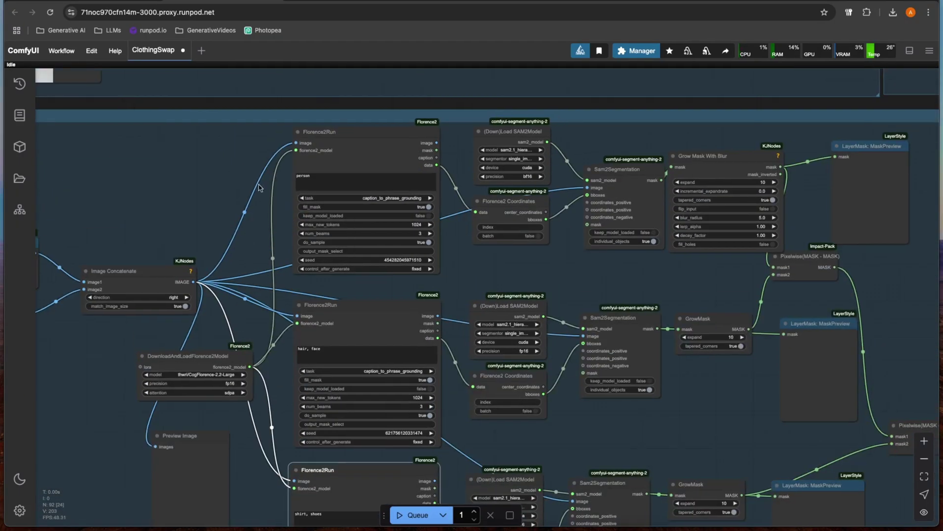
scroll(278, 195, up, 1)
drag(315, 179, 253, 169)
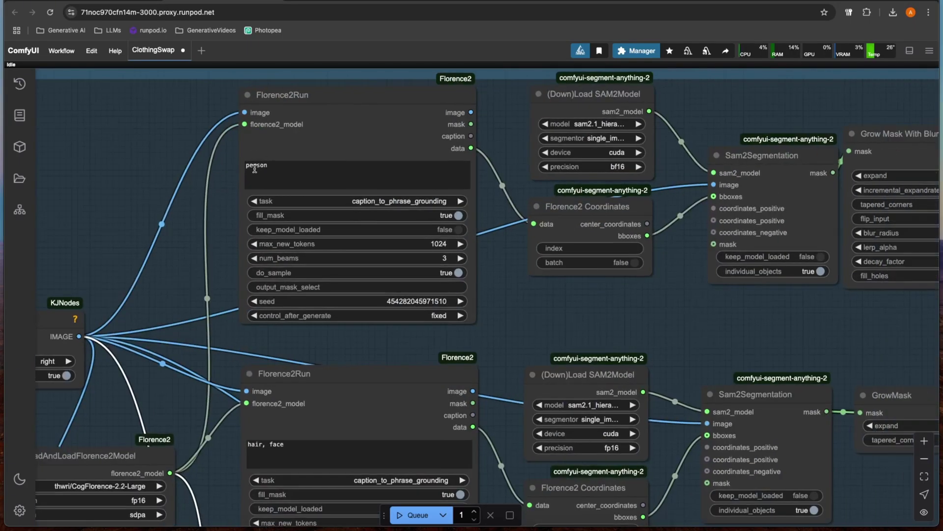
scroll(224, 211, up, 2)
scroll(306, 214, down, 1)
scroll(312, 231, up, 1)
drag(308, 223, 314, 200)
Step: Review the 'hair, face' and 'shirt, shoes' detection prompts
click(330, 254)
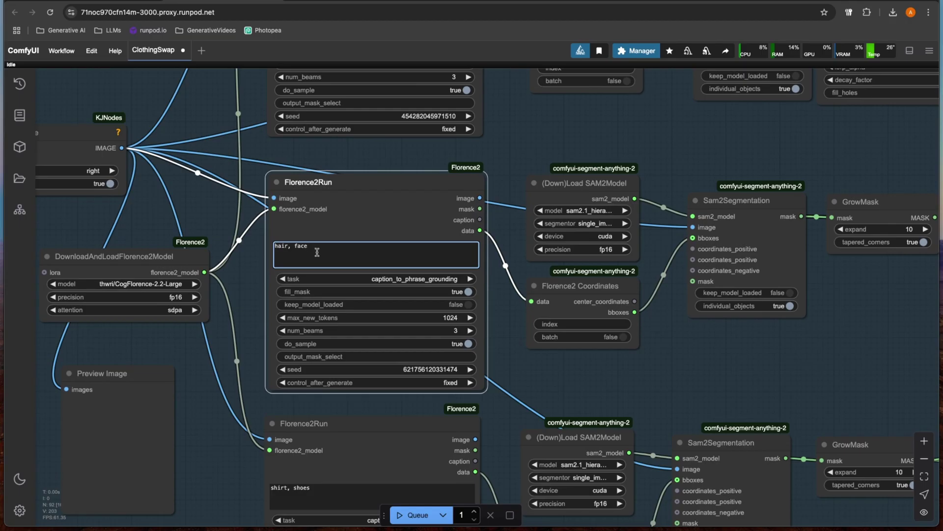
key(ctrl+a)
scroll(248, 284, down, 10)
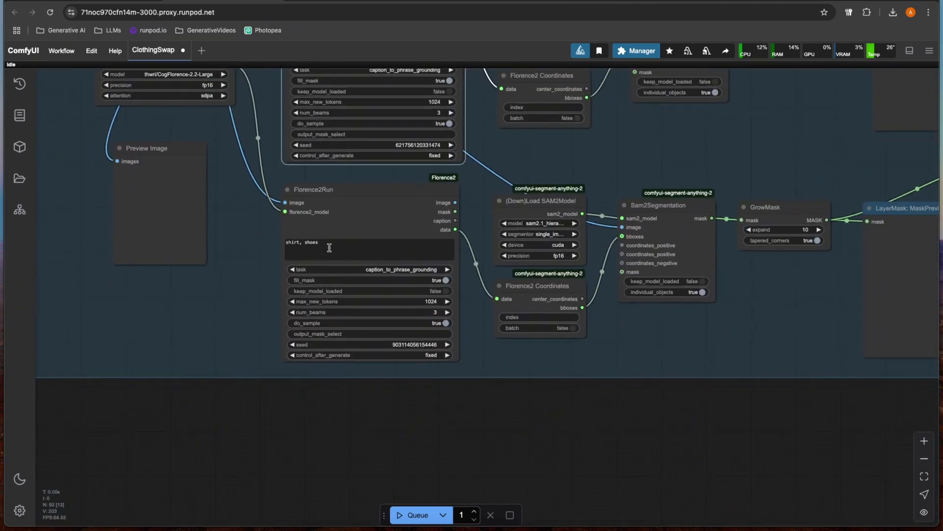
click(331, 246)
key(ctrl+a)
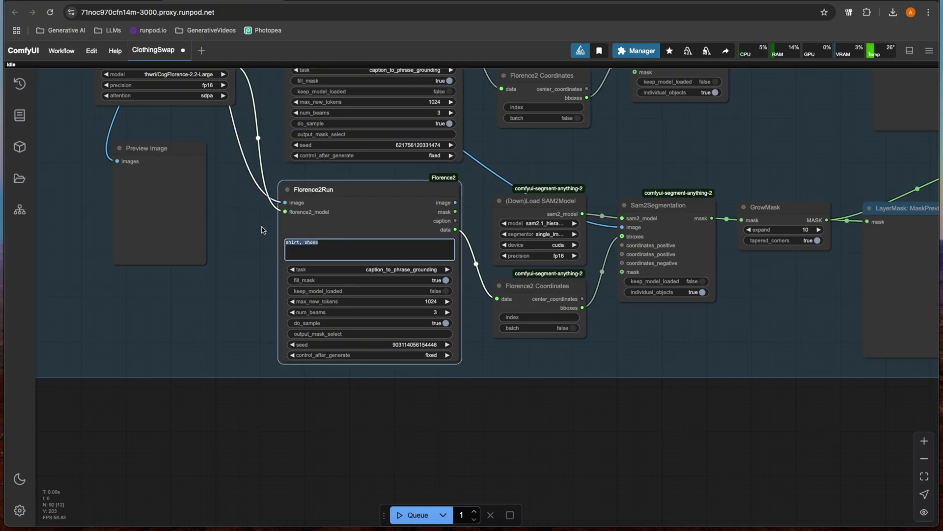
click(260, 229)
scroll(260, 235, down, 5)
scroll(304, 265, up, 10)
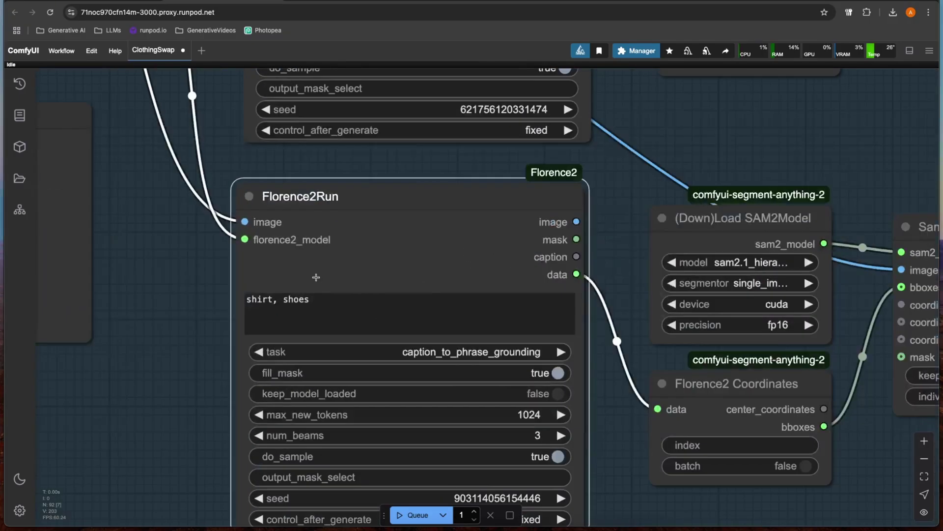
scroll(316, 278, down, 5)
scroll(264, 197, down, 3)
scroll(436, 324, up, 3)
Step: Pan across the mask preview nodes back to the clothing image group
drag(692, 356, 433, 337)
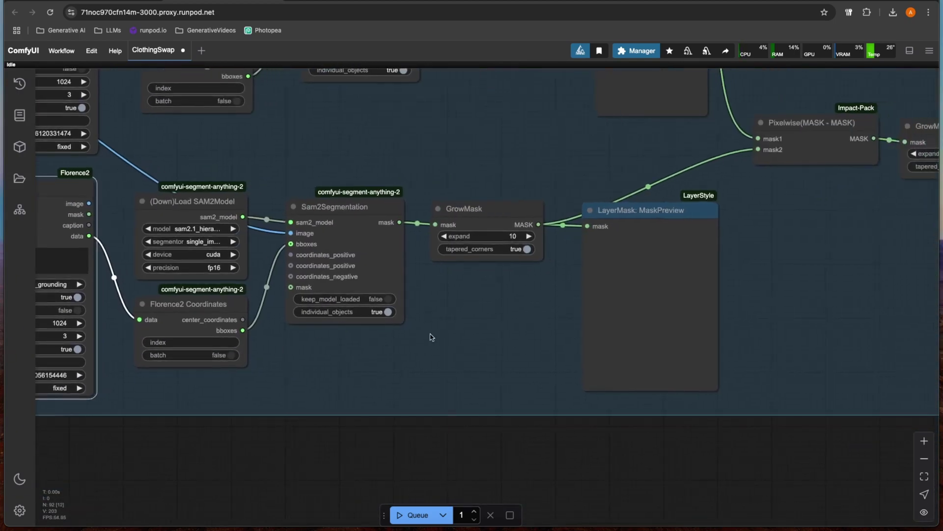
scroll(435, 337, down, 3)
scroll(441, 279, down, 3)
scroll(387, 225, up, 3)
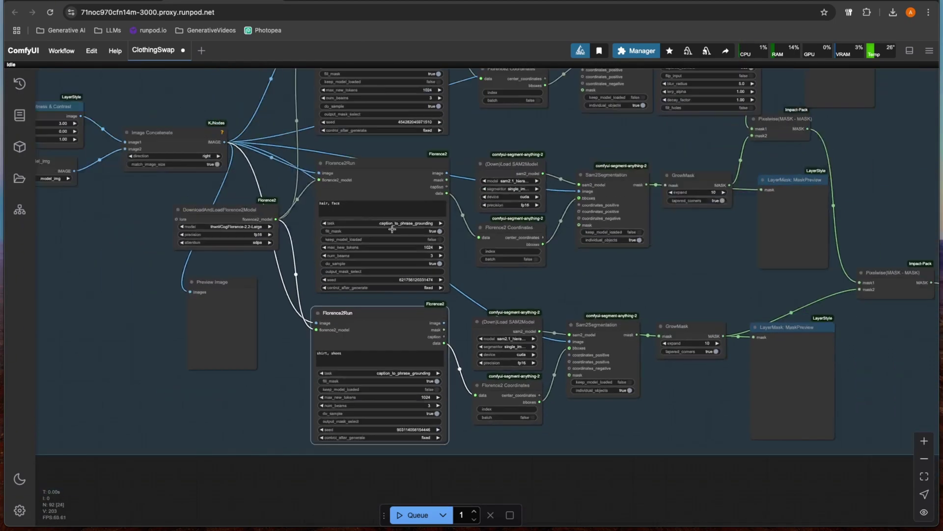
click(342, 206)
scroll(455, 149, down, 2)
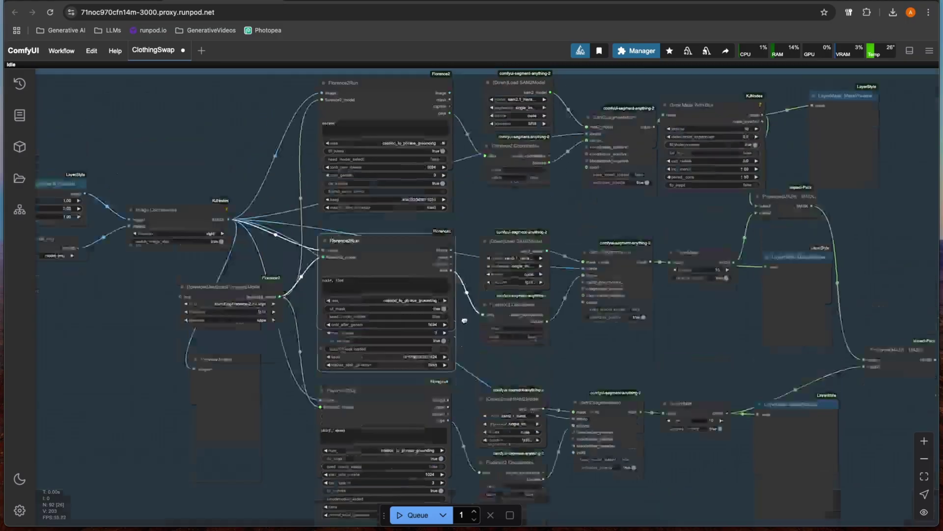
drag(318, 74, 334, 270)
scroll(334, 270, right, 10)
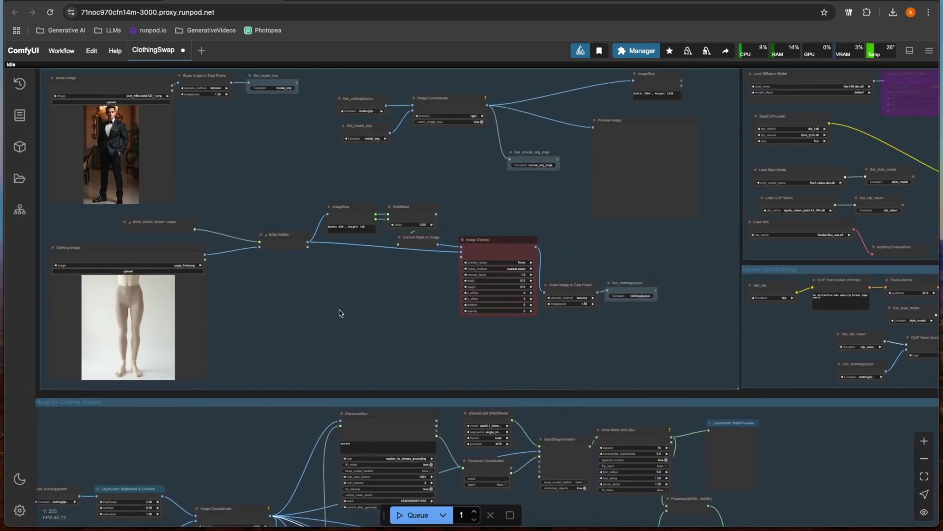
scroll(302, 277, up, 12)
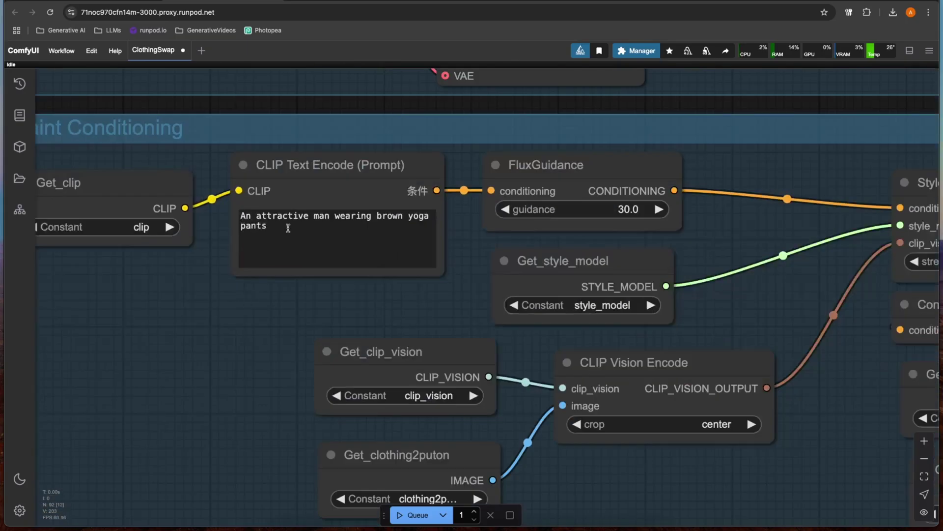
triple_click(287, 228)
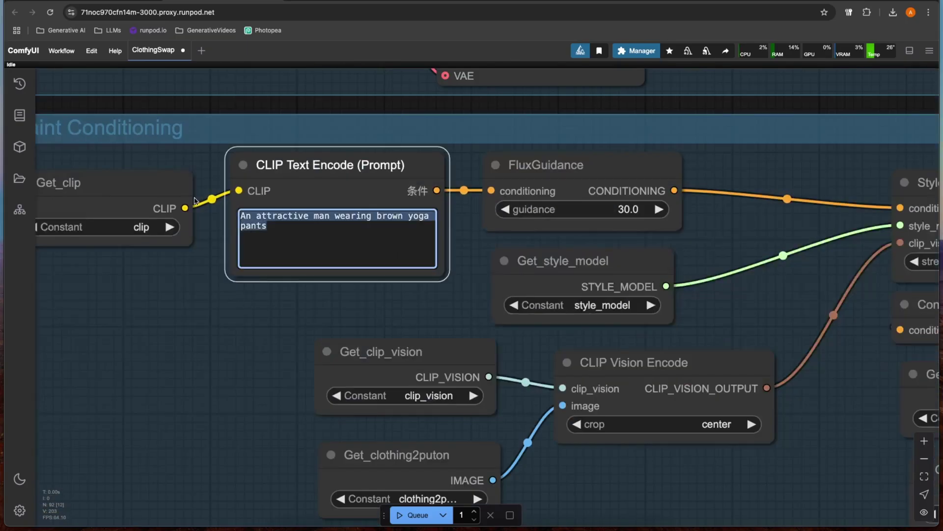
key(BackSpace)
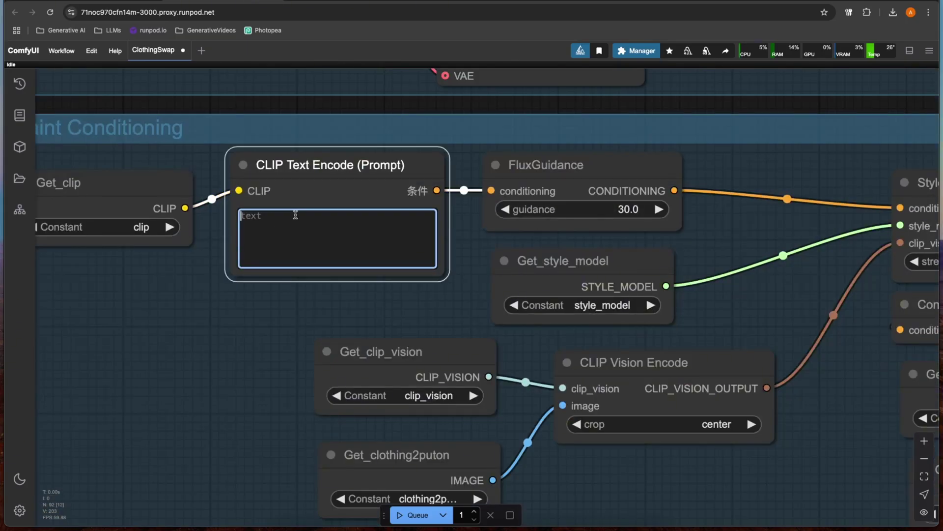
key(ctrl+z)
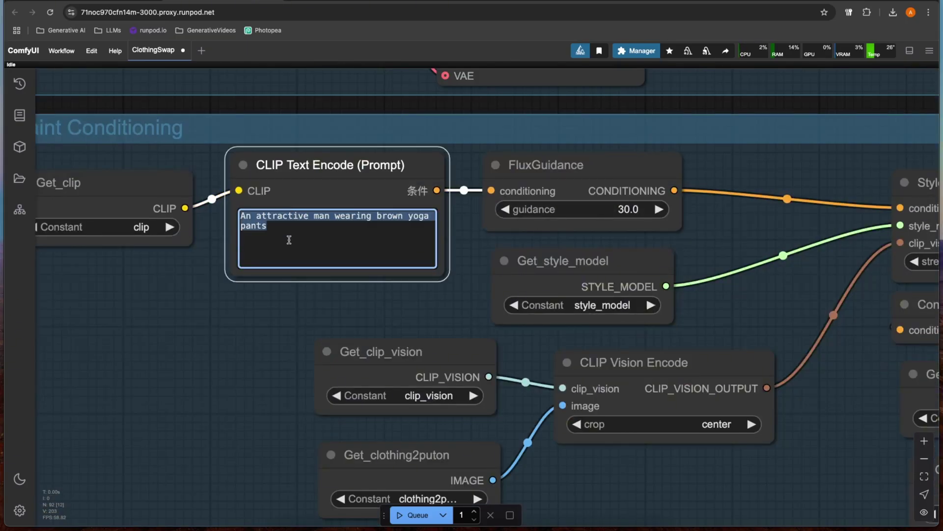
click(248, 304)
scroll(247, 305, down, 3)
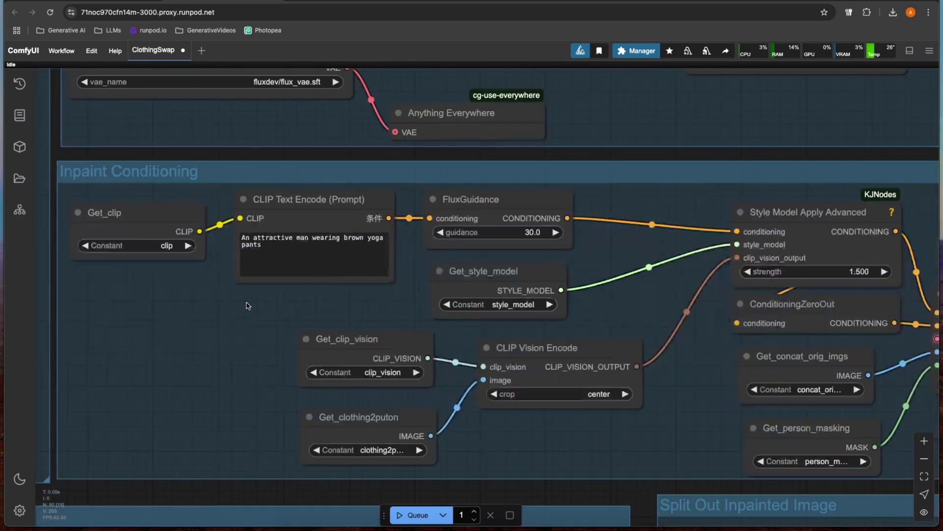
scroll(251, 315, down, 3)
scroll(262, 374, up, 2)
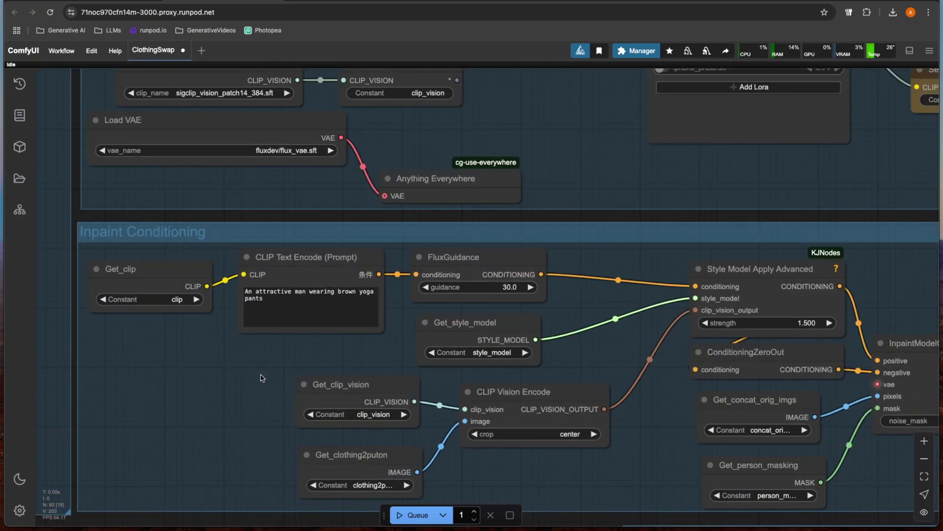
scroll(263, 377, down, 3)
scroll(164, 330, up, 2)
scroll(330, 326, down, 2)
scroll(319, 277, up, 4)
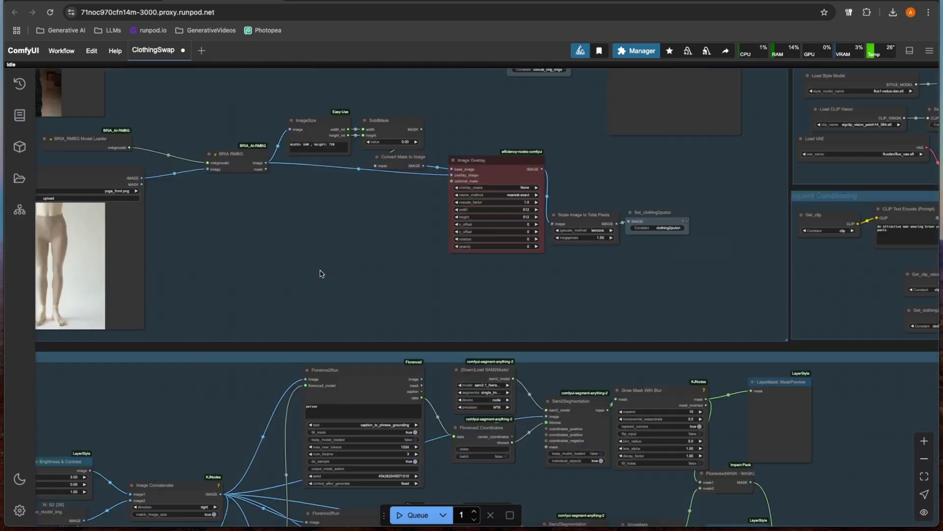
scroll(320, 277, down, 2)
mouse_move(404, 299)
mouse_down()
mouse_move(368, 211)
mouse_move(404, 283)
mouse_up()
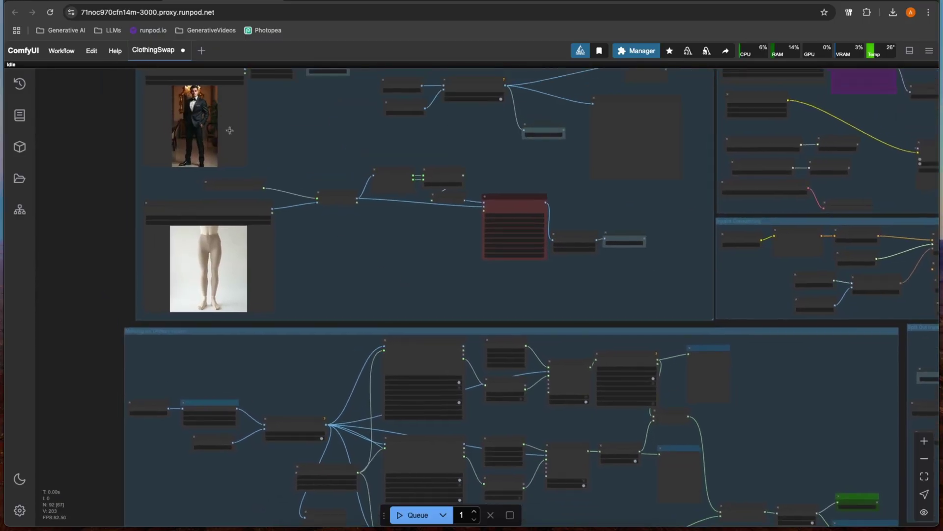
drag(231, 125, 348, 93)
scroll(320, 190, up, 4)
click(242, 290)
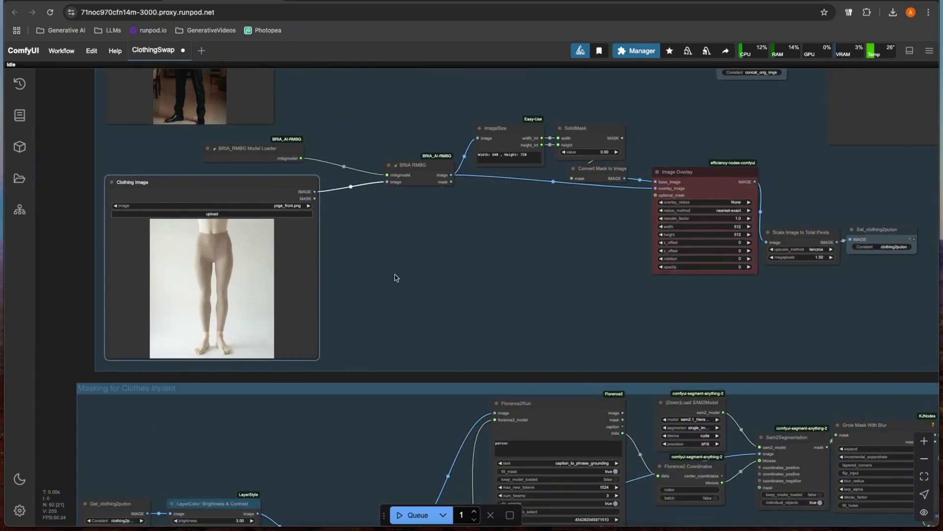
drag(410, 276, 240, 146)
scroll(227, 187, down, 2)
drag(185, 257, 187, 160)
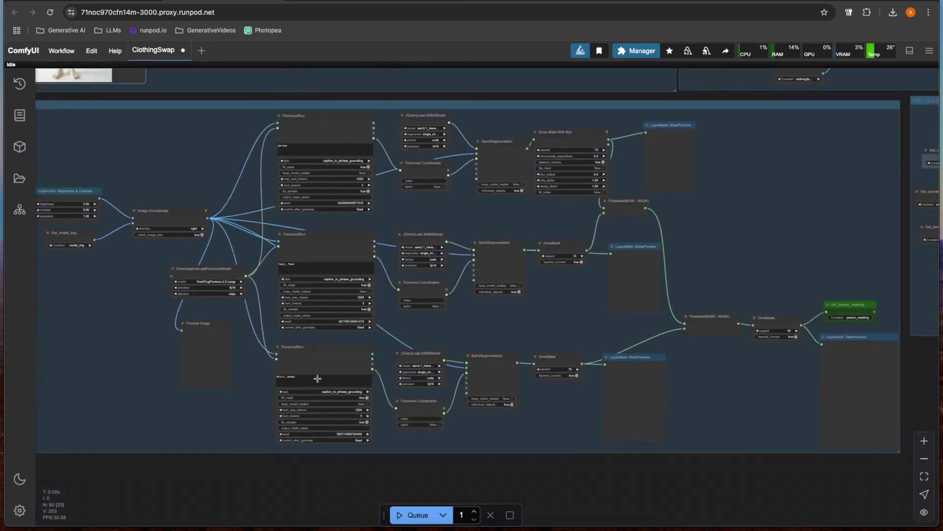
click(313, 127)
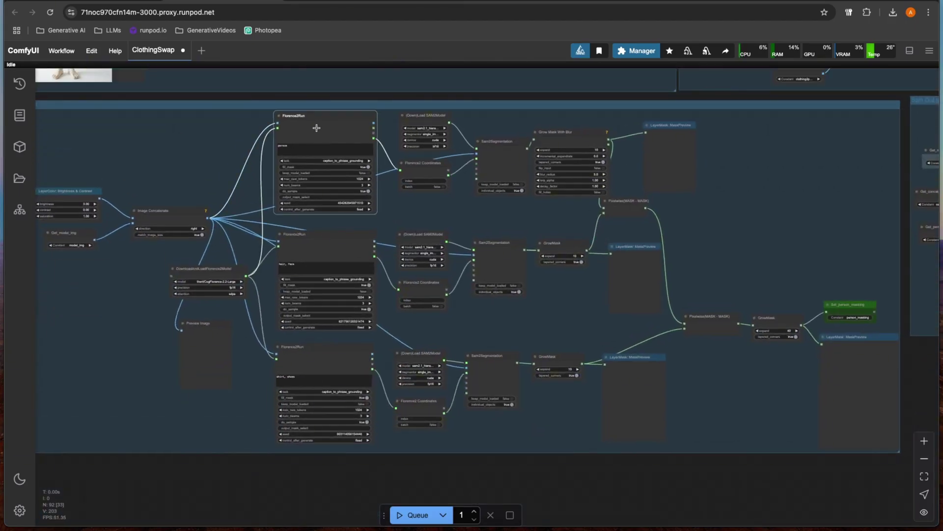
click(326, 308)
click(316, 357)
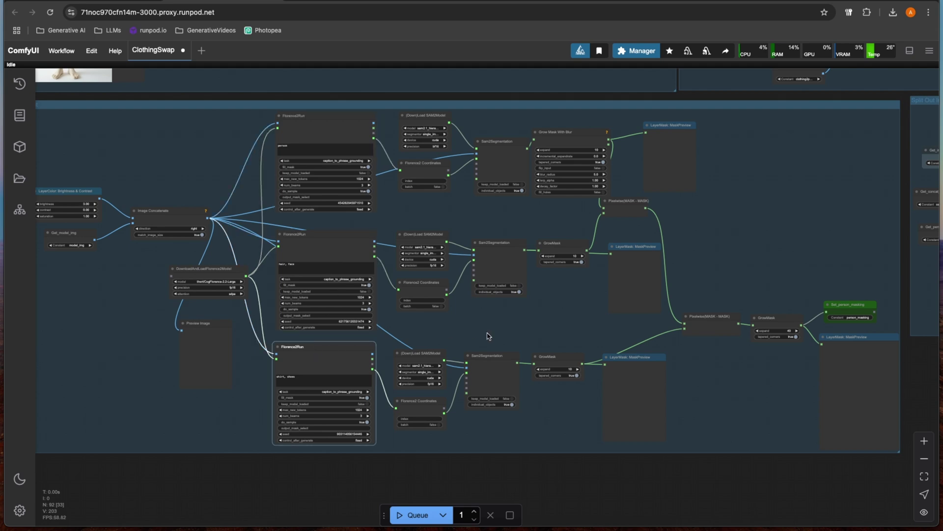
drag(506, 352, 496, 362)
scroll(649, 246, down, 1)
drag(648, 246, 385, 392)
scroll(356, 285, up, 4)
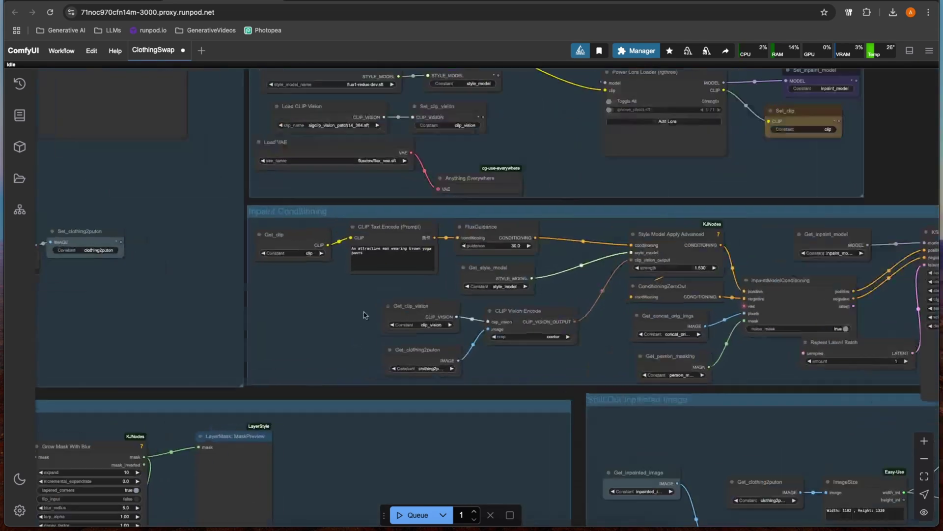
click(383, 234)
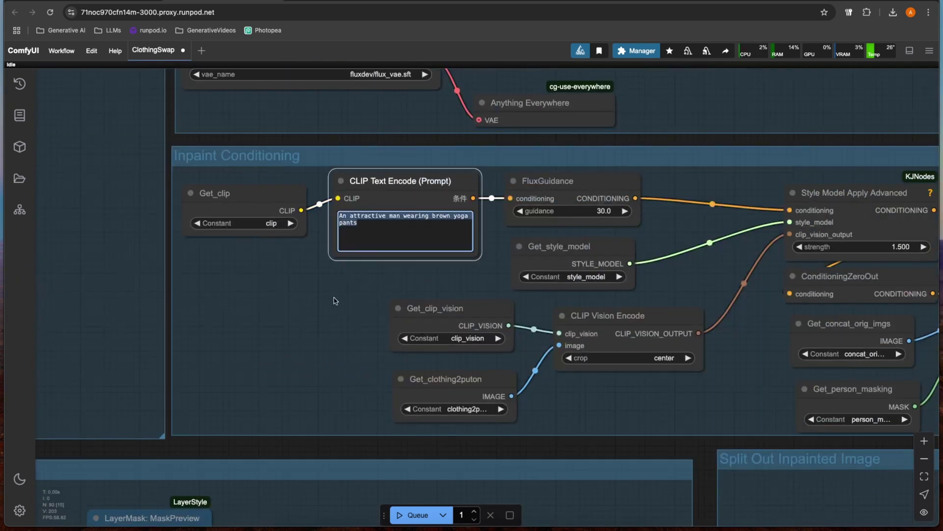
scroll(337, 308, down, 3)
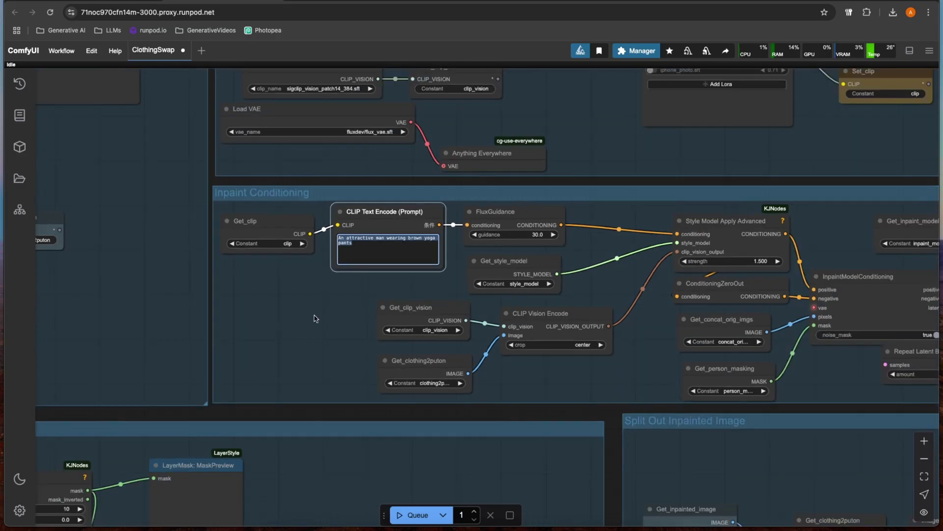
scroll(316, 318, down, 5)
key(ctrl+Return)
scroll(256, 180, left, 10)
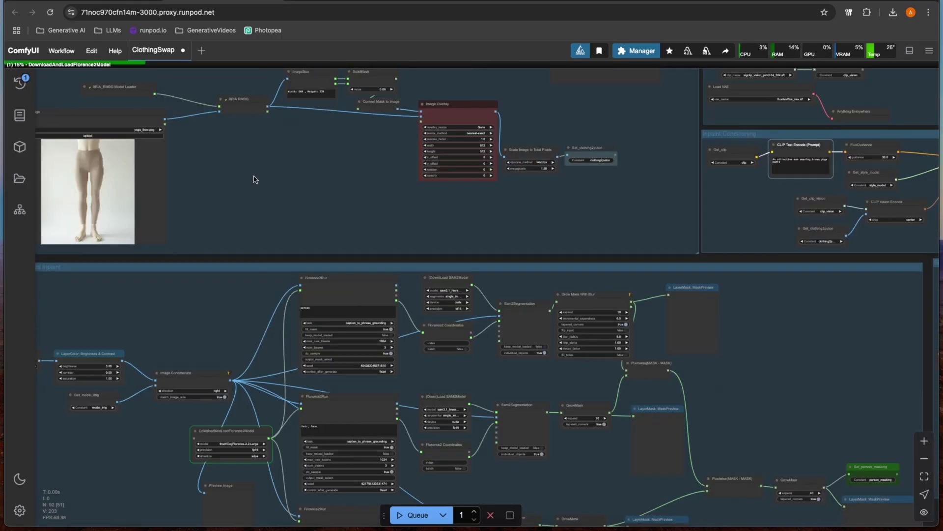
drag(255, 179, 269, 153)
scroll(306, 216, down, 5)
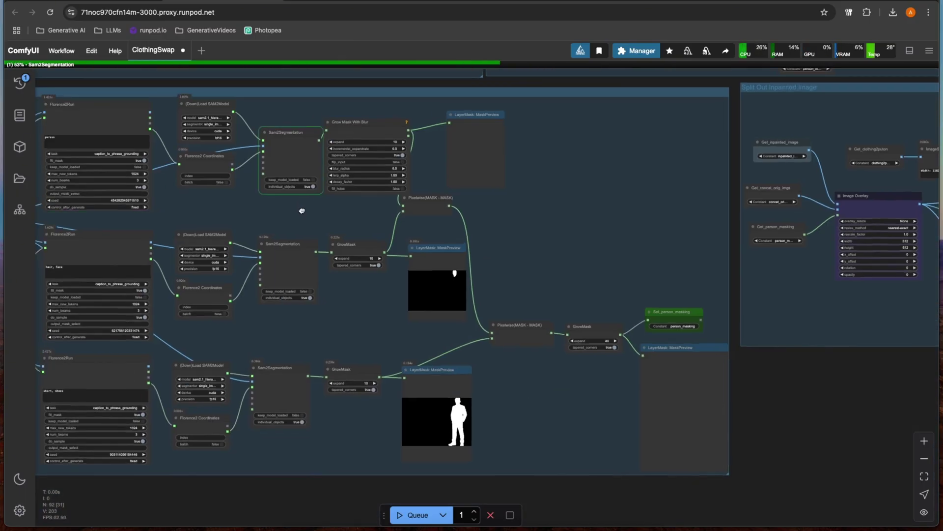
scroll(406, 423, left, 3)
scroll(383, 394, up, 3)
scroll(344, 344, up, 2)
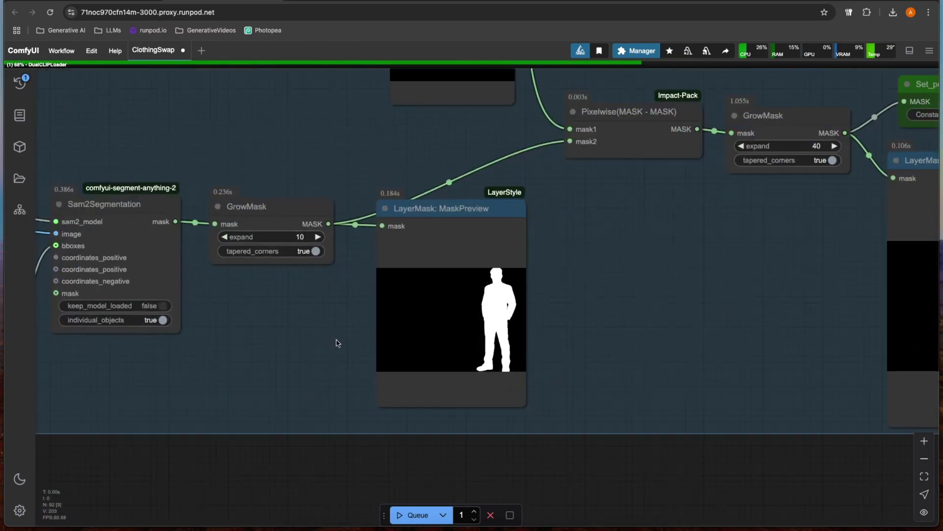
scroll(343, 344, left, 8)
scroll(568, 350, left, 5)
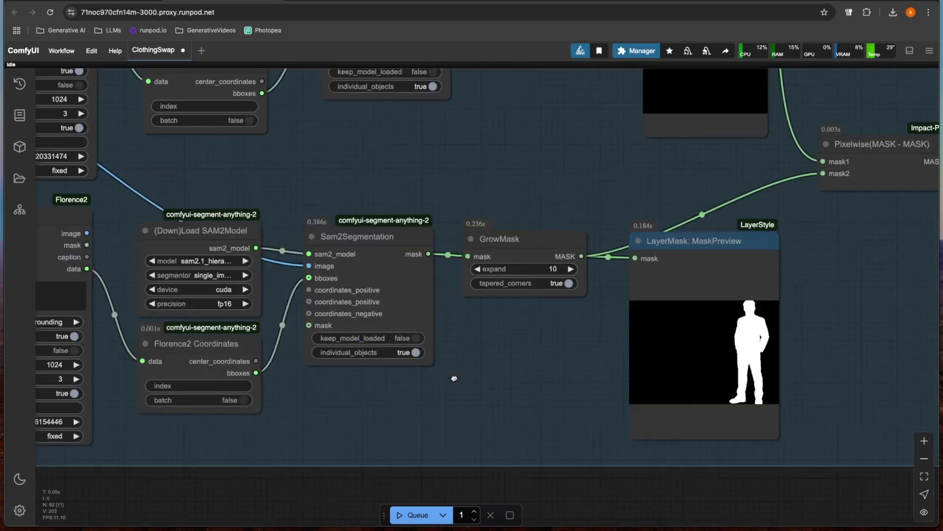
drag(470, 378, 428, 407)
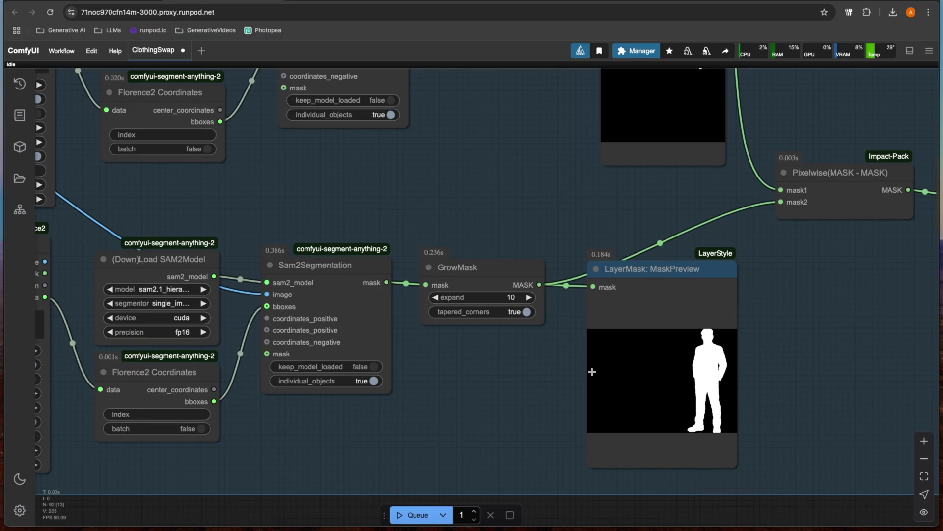
scroll(585, 373, down, 2)
scroll(512, 400, left, 3)
scroll(589, 393, up, 3)
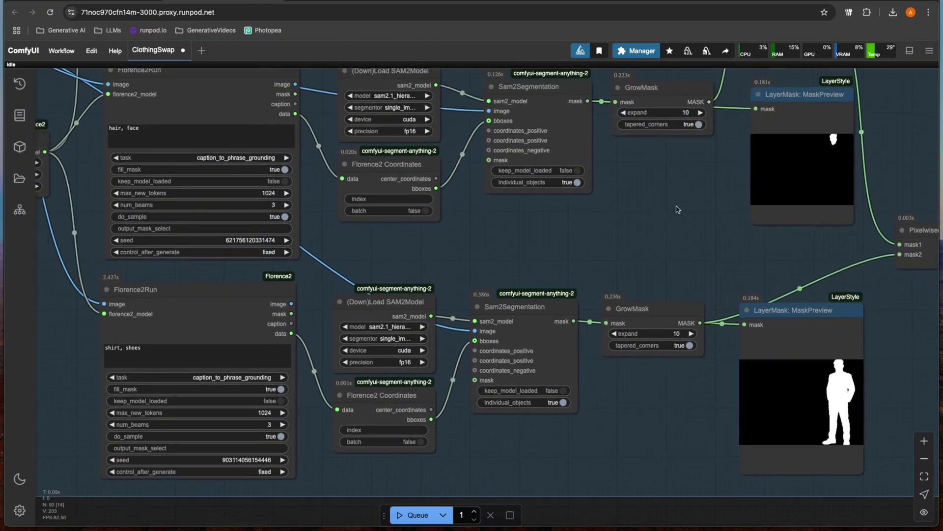
scroll(677, 211, down, 3)
scroll(734, 173, up, 3)
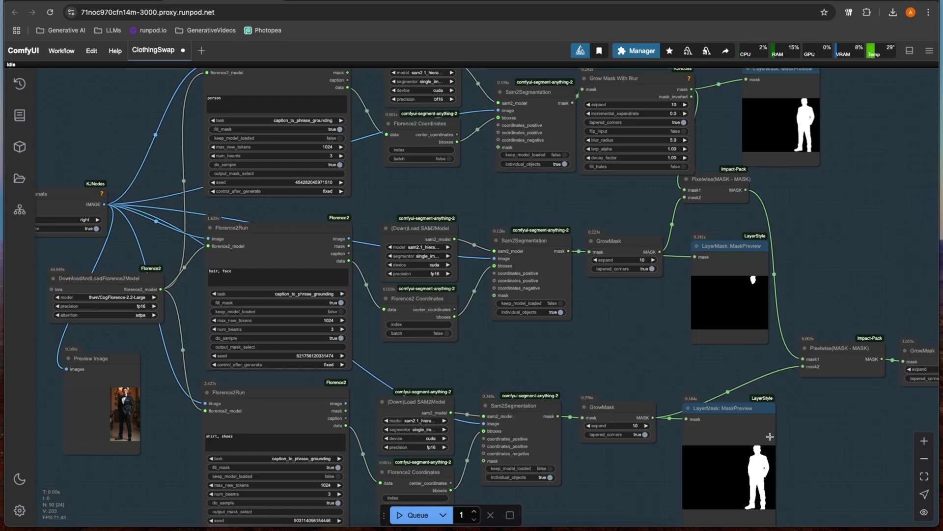
drag(846, 411, 695, 383)
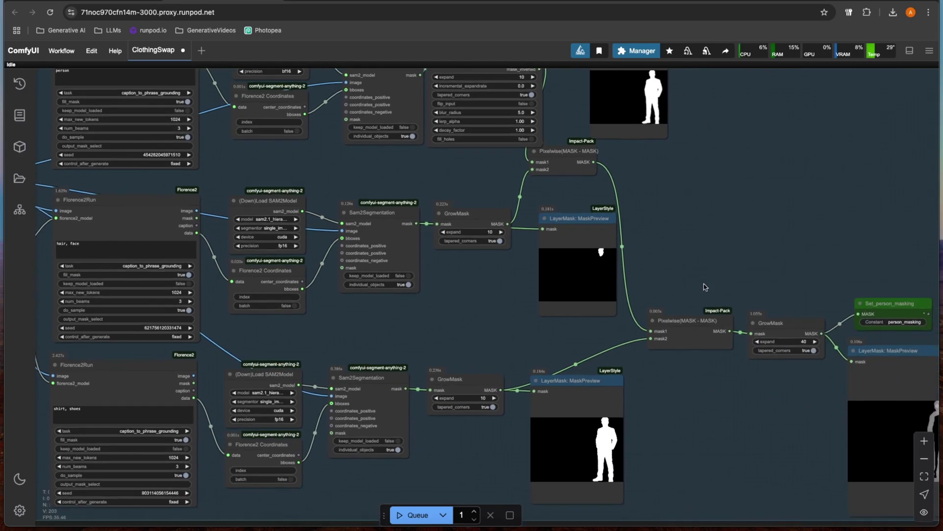
scroll(713, 328, right, 5)
scroll(713, 328, down, 1)
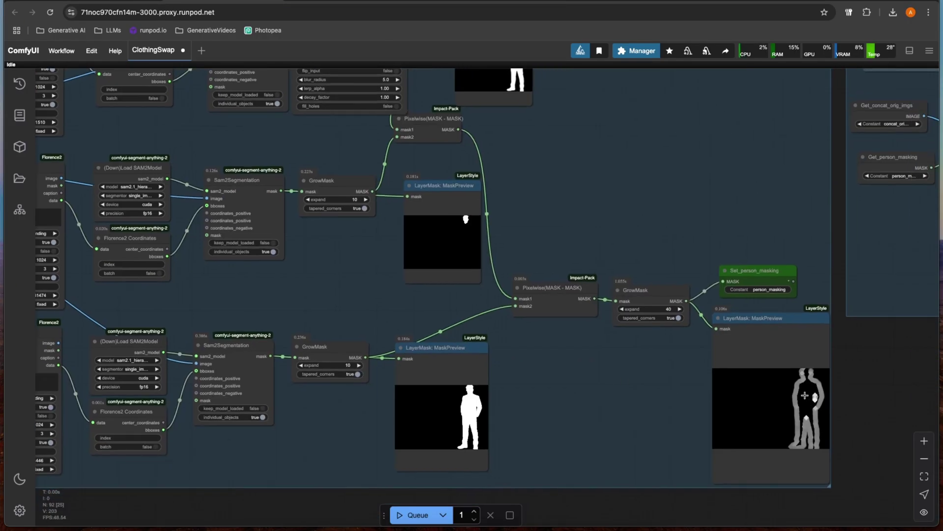
scroll(585, 404, left, 8)
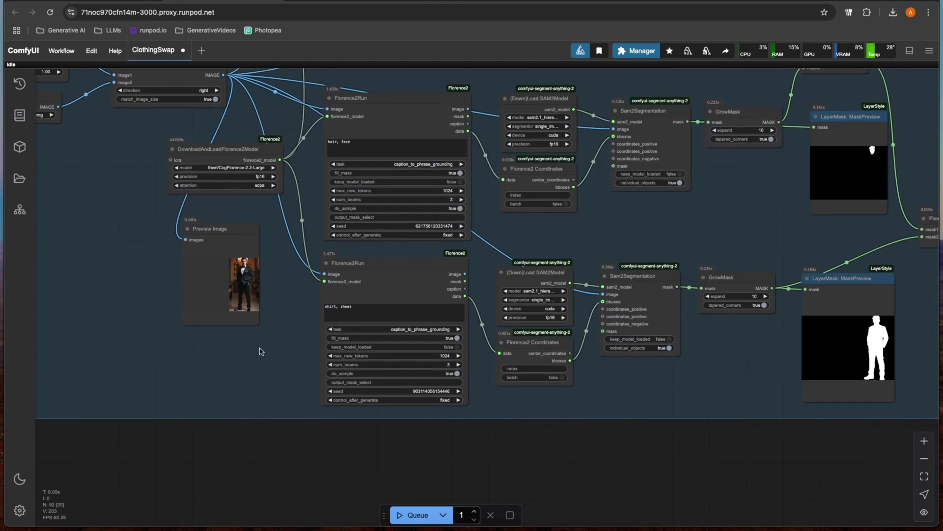
scroll(263, 351, up, 3)
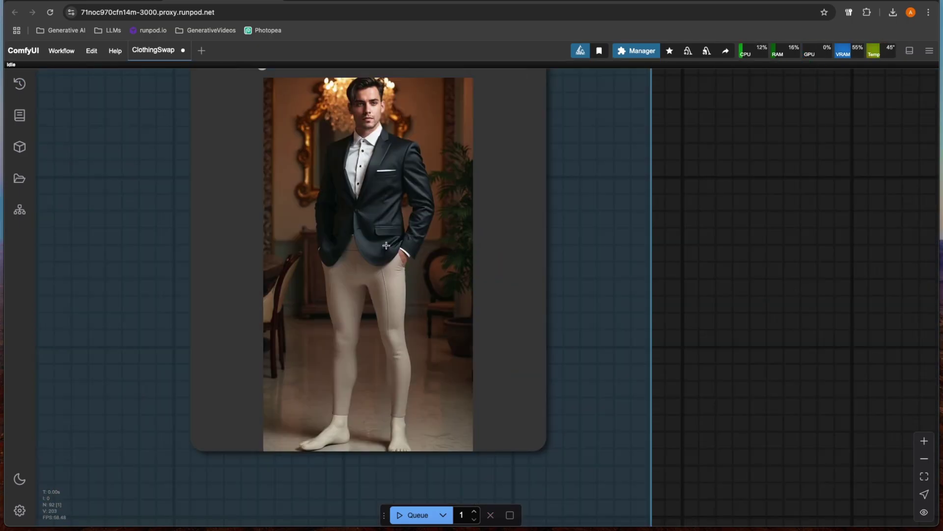
scroll(343, 238, down, 2)
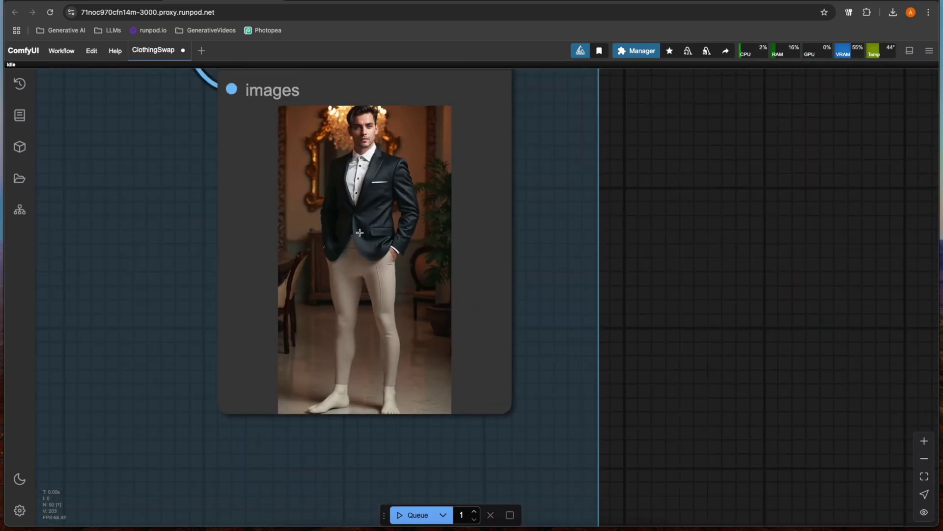
scroll(362, 388, down, 1)
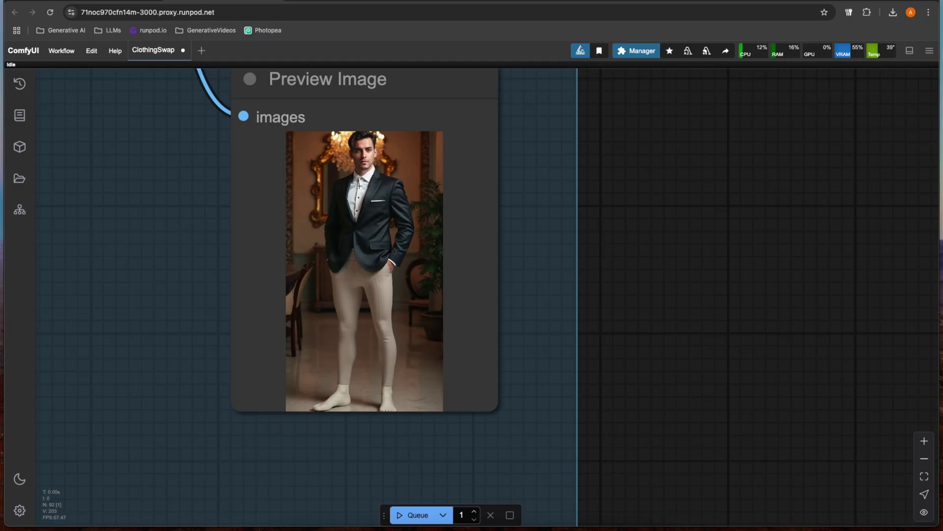
scroll(387, 281, down, 3)
scroll(387, 282, up, 8)
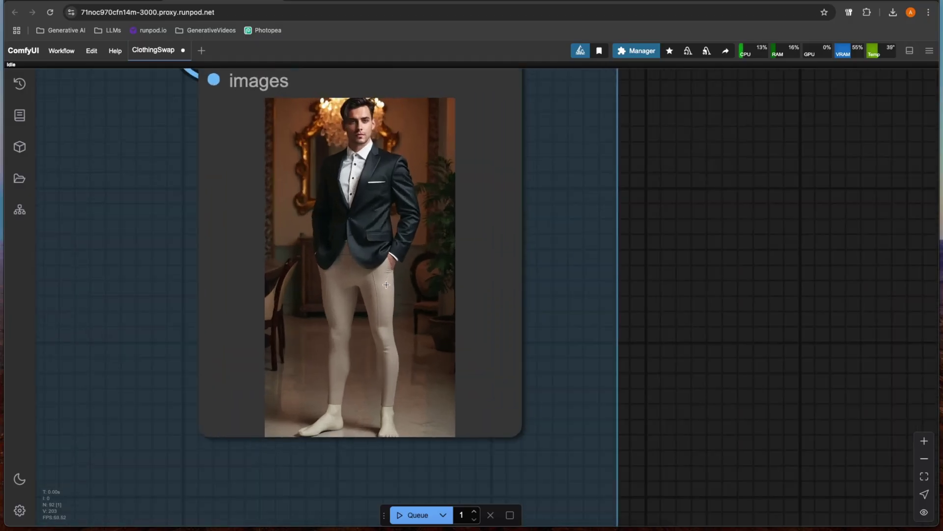
scroll(386, 285, down, 4)
scroll(387, 285, down, 6)
drag(211, 270, 369, 316)
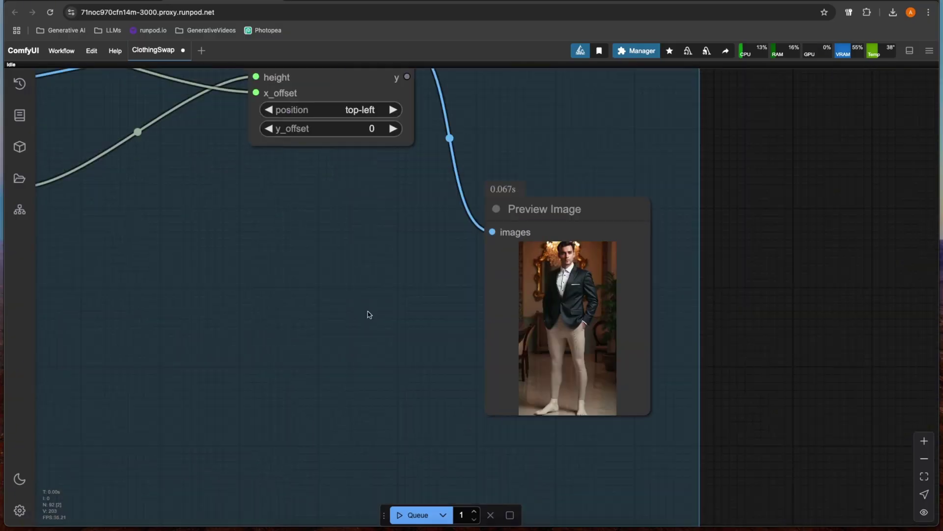
scroll(368, 316, down, 2)
scroll(384, 310, up, 4)
scroll(385, 310, up, 5)
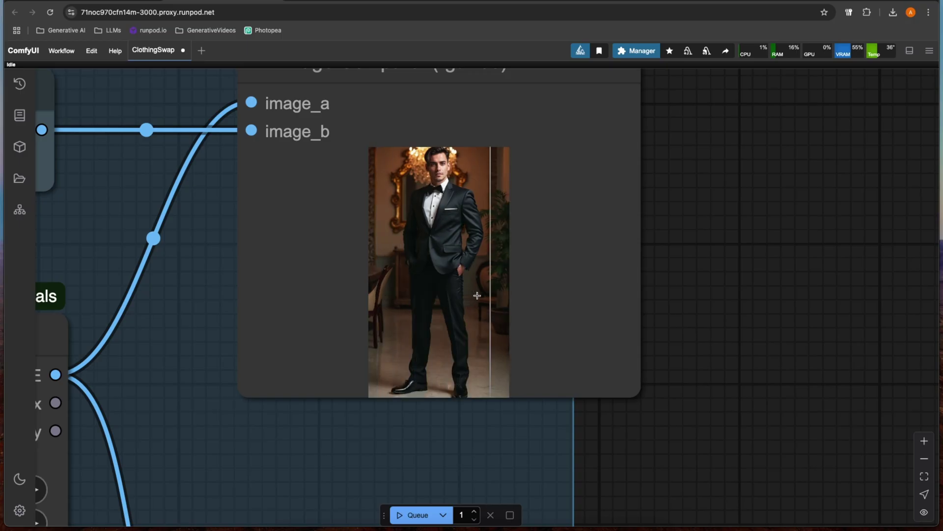
scroll(522, 301, down, 3)
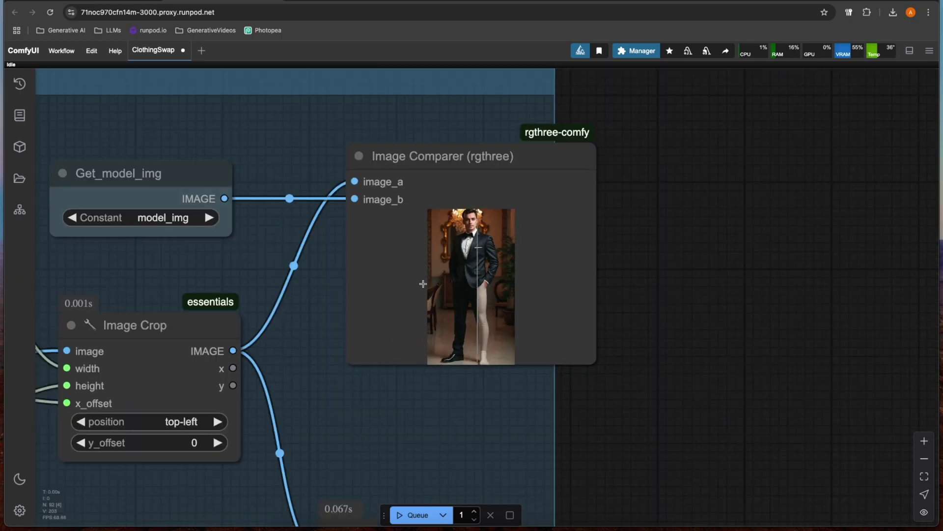
Step: Load the elderly woman photo fOldHalf720.png into the Model Image node
scroll(396, 308, down, 5)
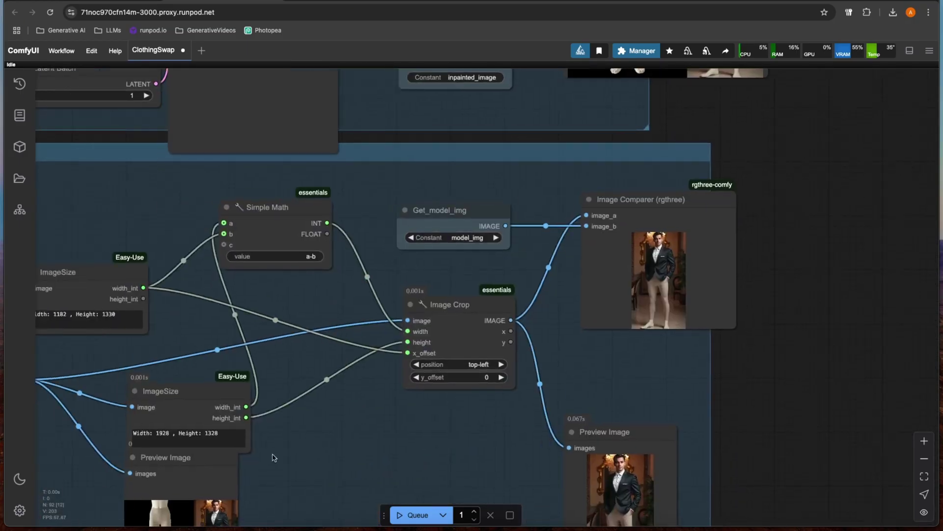
scroll(472, 384, left, 5)
scroll(390, 400, left, 10)
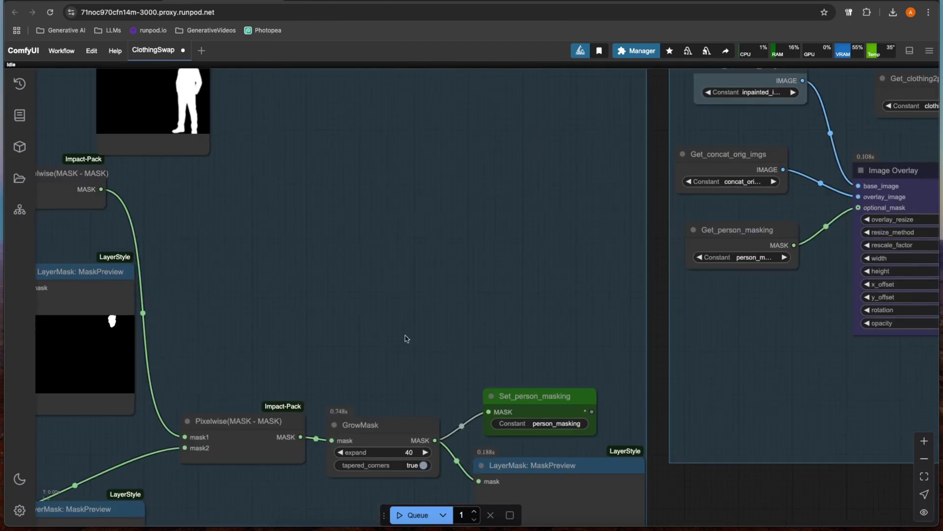
scroll(399, 331, down, 2)
scroll(464, 326, left, 10)
scroll(301, 302, up, 10)
scroll(301, 301, left, 5)
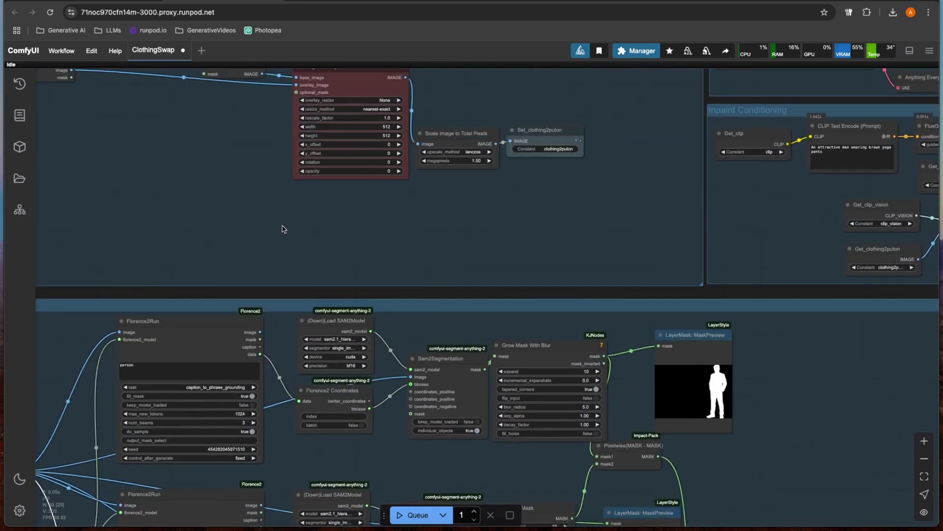
scroll(364, 363, up, 3)
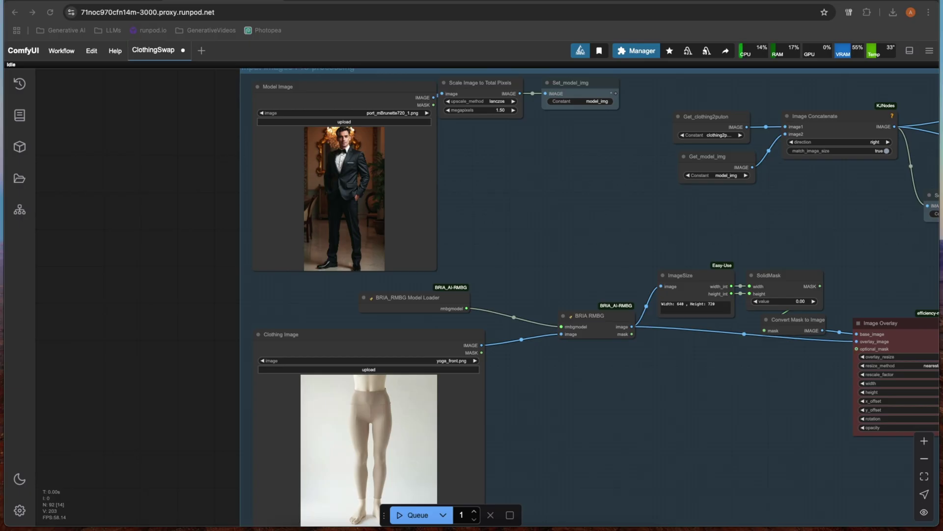
drag(253, 212, 297, 204)
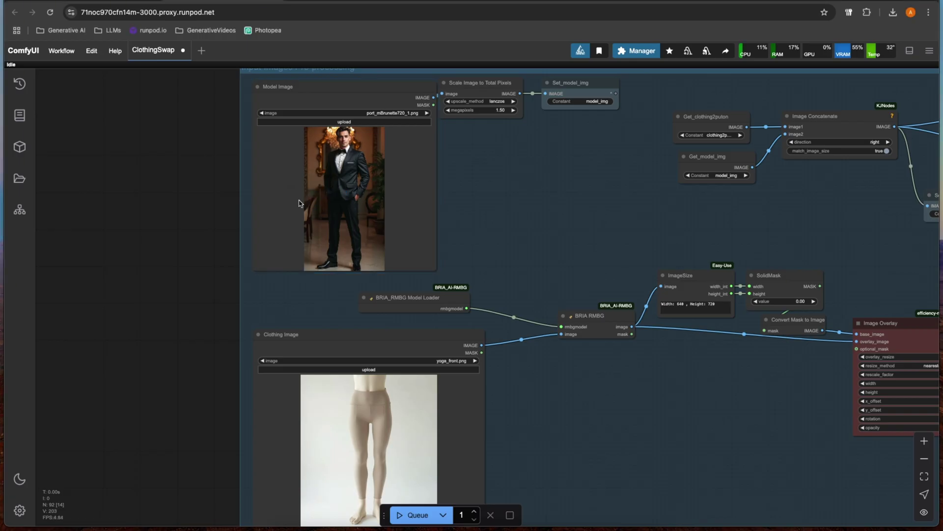
Step: Load the 'ArtOfficial Rules!' T-shirt photo into the Clothing Image node
scroll(452, 210, up, 4)
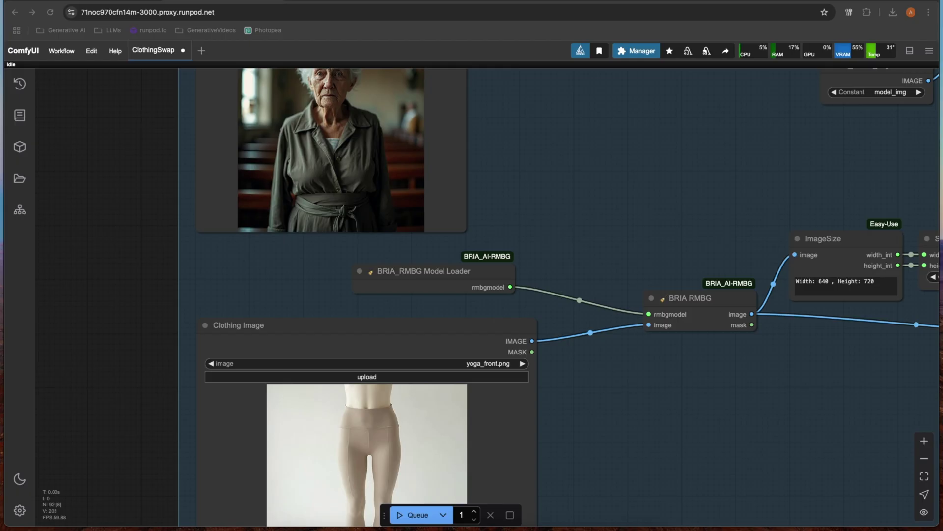
drag(327, 383, 361, 415)
scroll(452, 412, down, 3)
drag(611, 450, 561, 299)
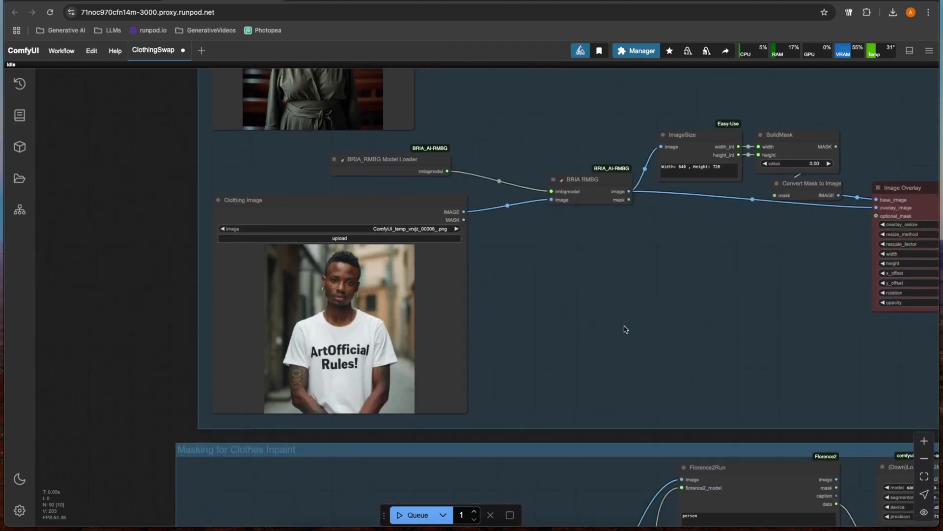
Step: Zoom out and recentre the view on the T-shirt photo and the image overlay node
scroll(626, 329, down, 3)
scroll(419, 296, down, 5)
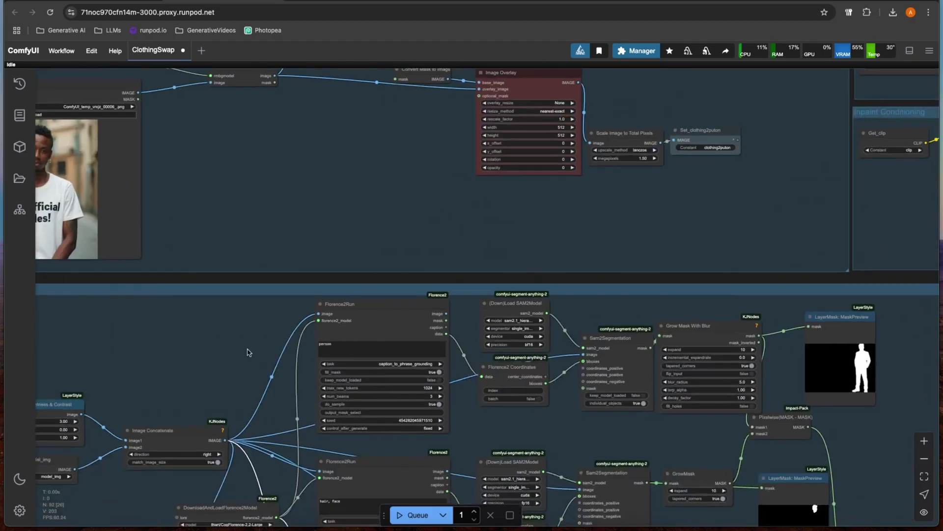
scroll(241, 352, down, 3)
drag(249, 274, 355, 378)
scroll(355, 377, down, 3)
drag(364, 265, 373, 386)
scroll(375, 386, up, 3)
scroll(381, 276, down, 4)
scroll(384, 331, right, 2)
Step: Select the first detector's person prompt and bring the Florence2 detector nodes into view
click(375, 313)
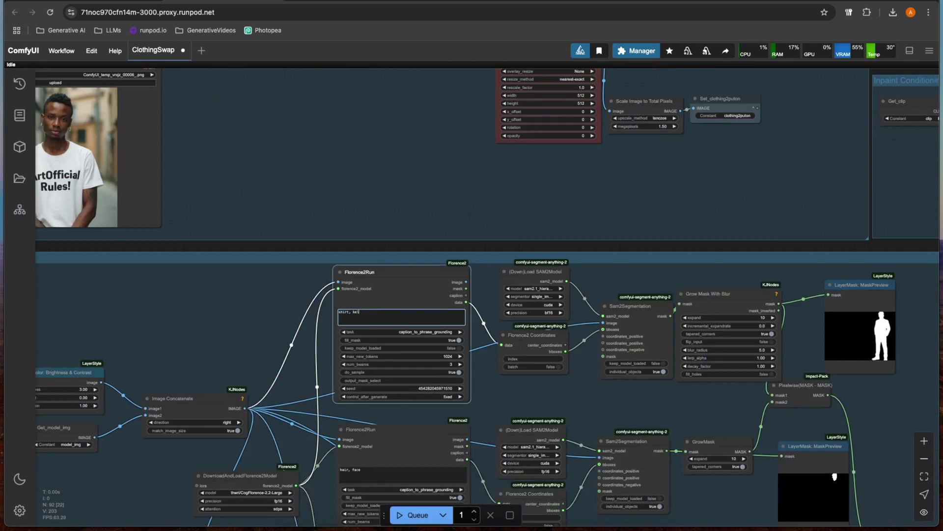
scroll(327, 229, up, 10)
scroll(327, 229, left, 5)
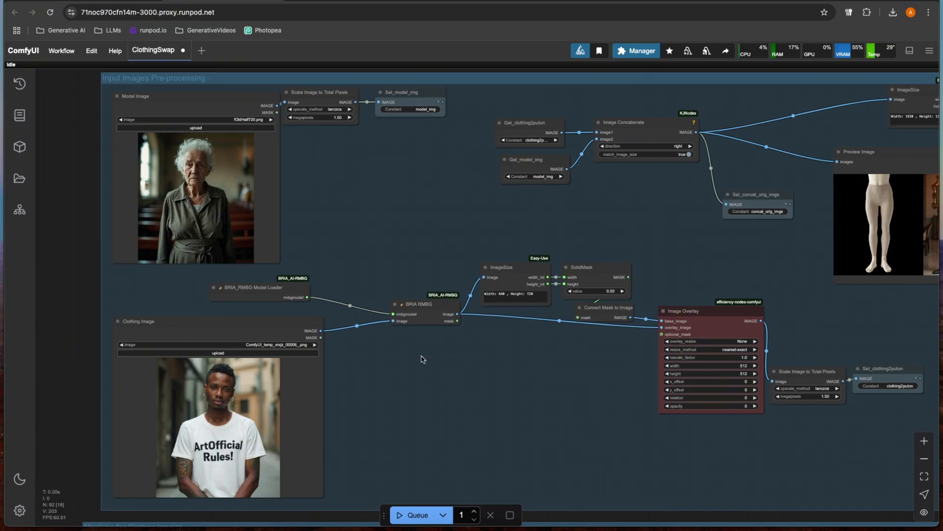
scroll(424, 360, down, 14)
scroll(424, 360, right, 5)
scroll(398, 297, up, 11)
scroll(398, 297, left, 4)
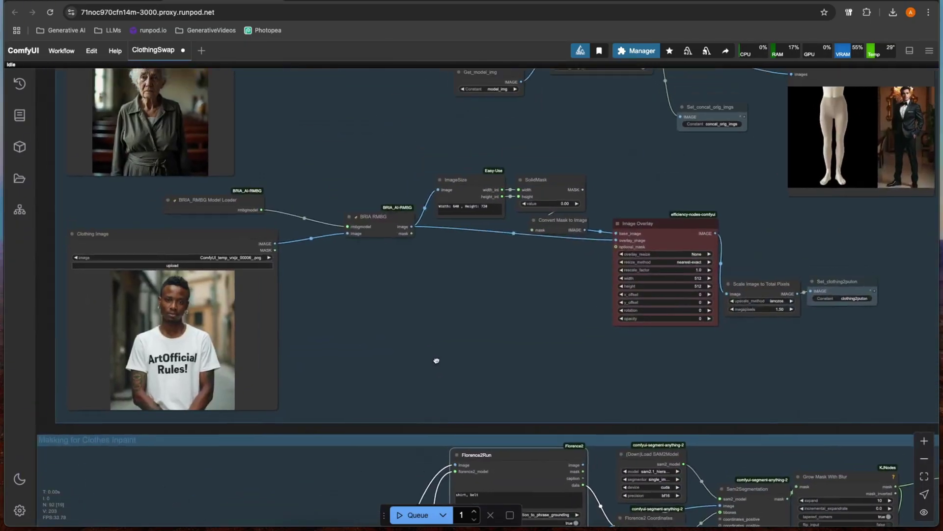
drag(436, 361, 387, 143)
Step: Retype the hair, face detection prompt to target the neck, and select the clothing prompt text
scroll(348, 307, down, 3)
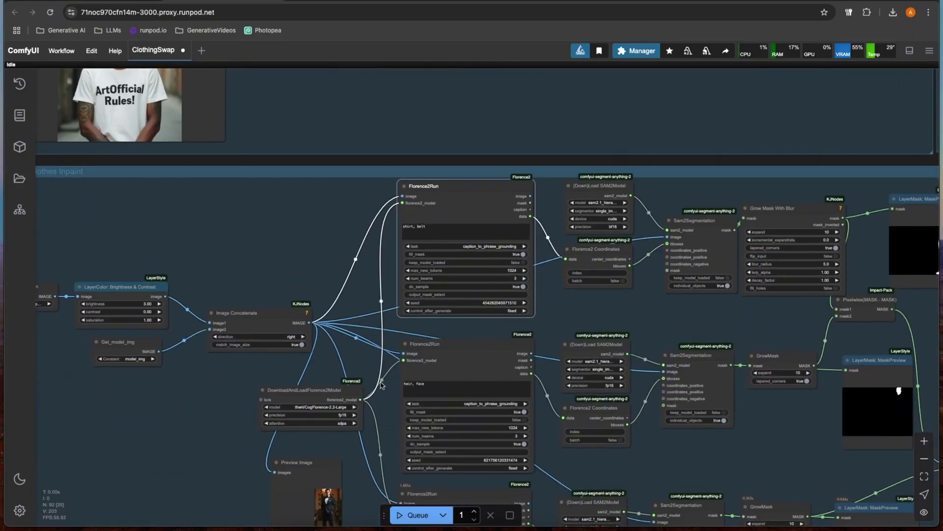
scroll(397, 323, down, 4)
scroll(397, 322, right, 1)
click(405, 282)
key(ctrl+a)
text(ned)
click(392, 433)
key(ctrl+a)
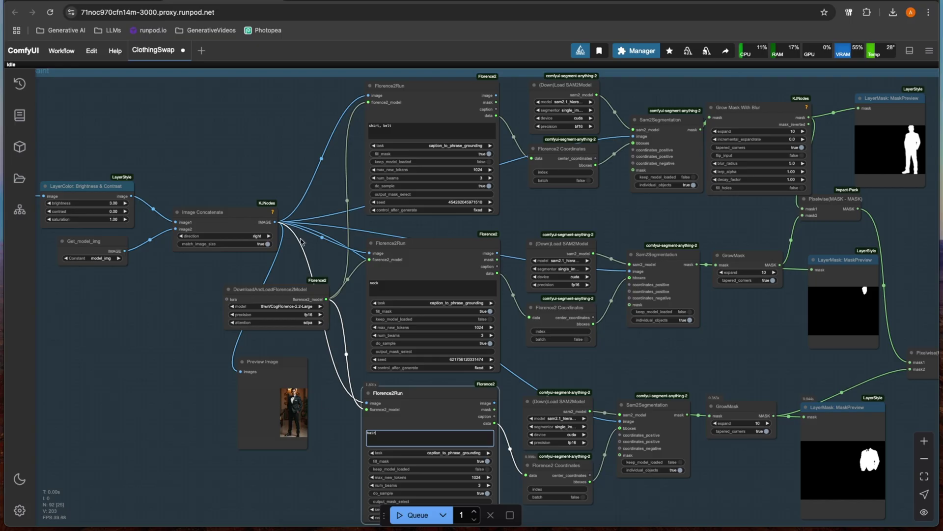
scroll(326, 403, down, 3)
scroll(305, 269, up, 8)
Step: Zoom into the clothes mask previews, then pan to the Preview Image and Image Comparer output nodes
scroll(363, 295, up, 2)
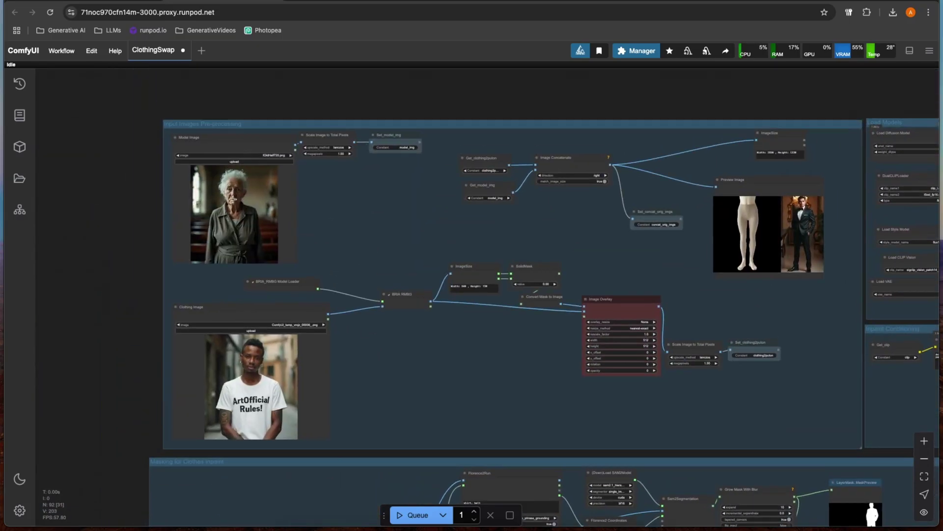
scroll(229, 196, up, 5)
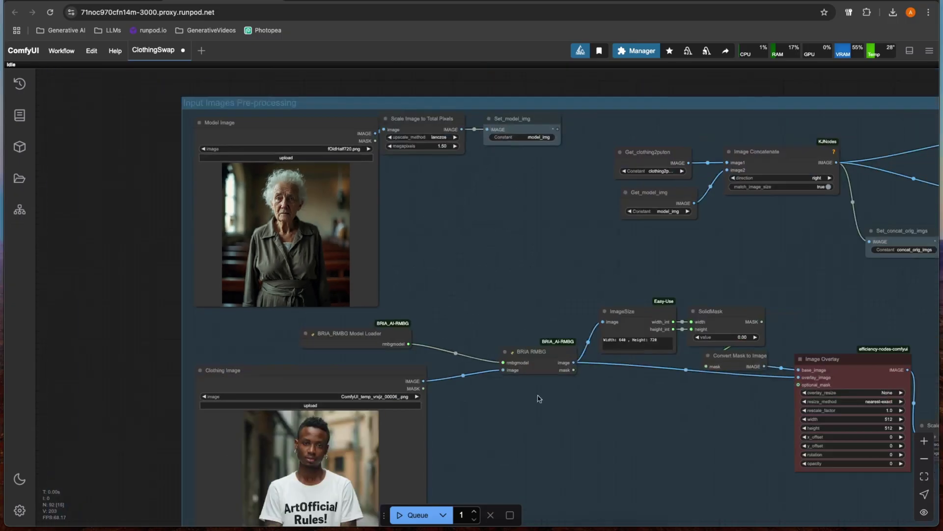
drag(527, 182, 543, 318)
scroll(544, 318, up, 3)
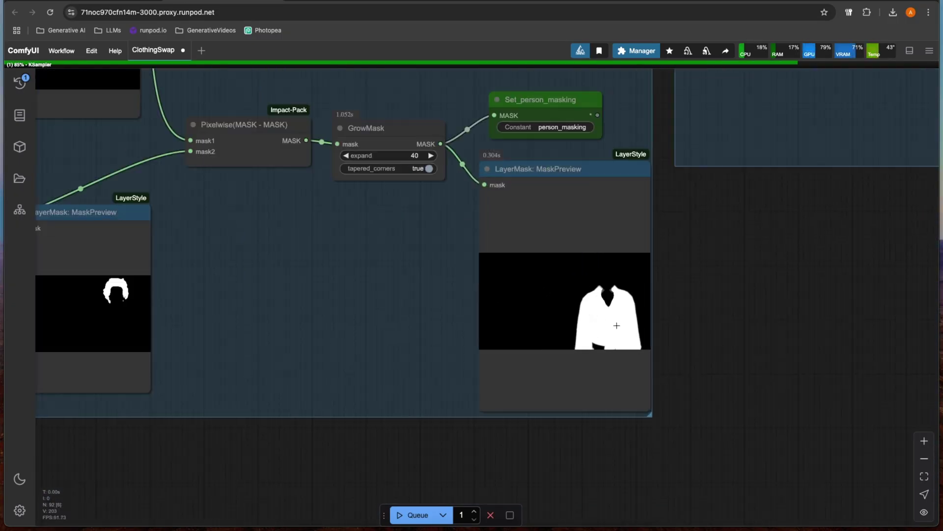
scroll(616, 325, up, 8)
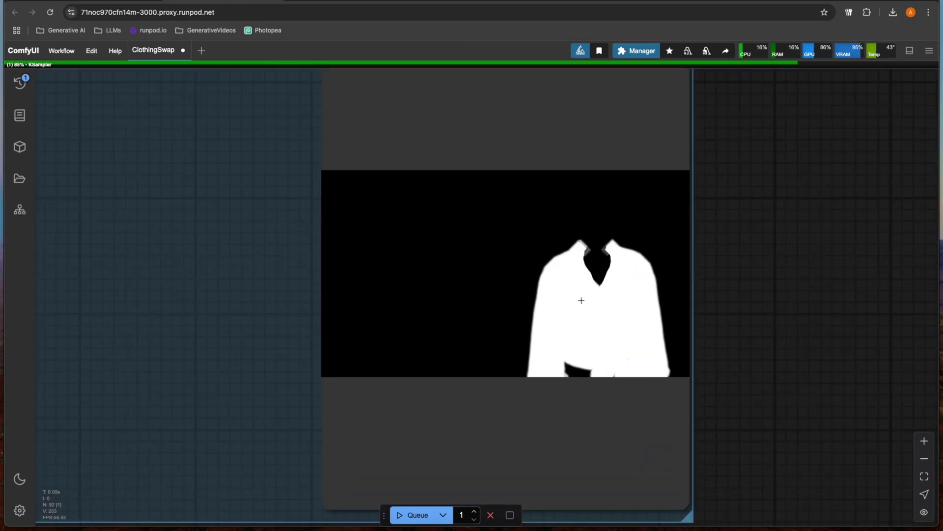
scroll(581, 300, down, 15)
drag(668, 276, 530, 382)
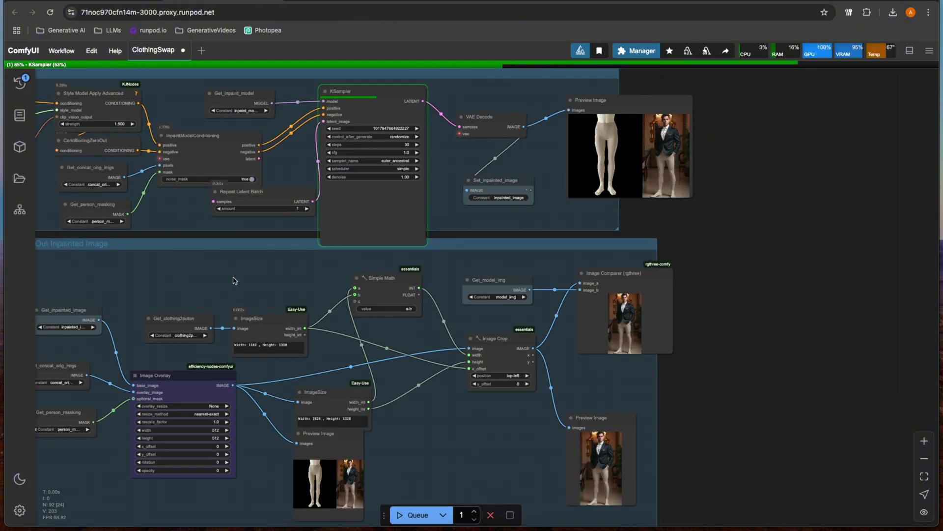
scroll(678, 253, up, 10)
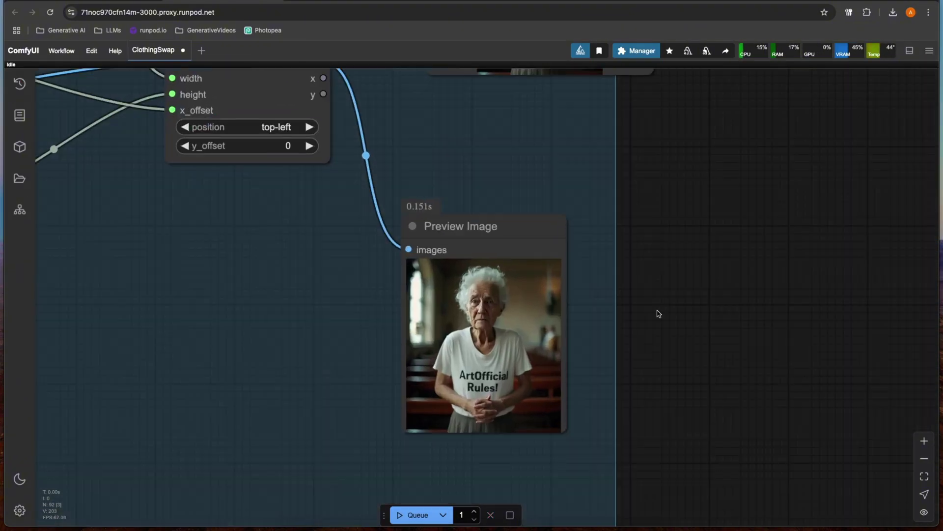
scroll(590, 343, up, 5)
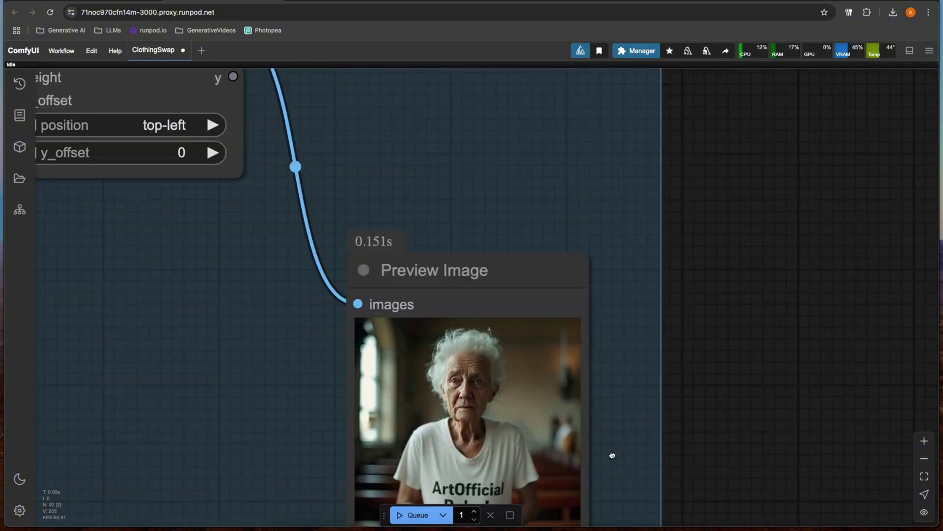
scroll(585, 271, up, 5)
scroll(566, 358, up, 5)
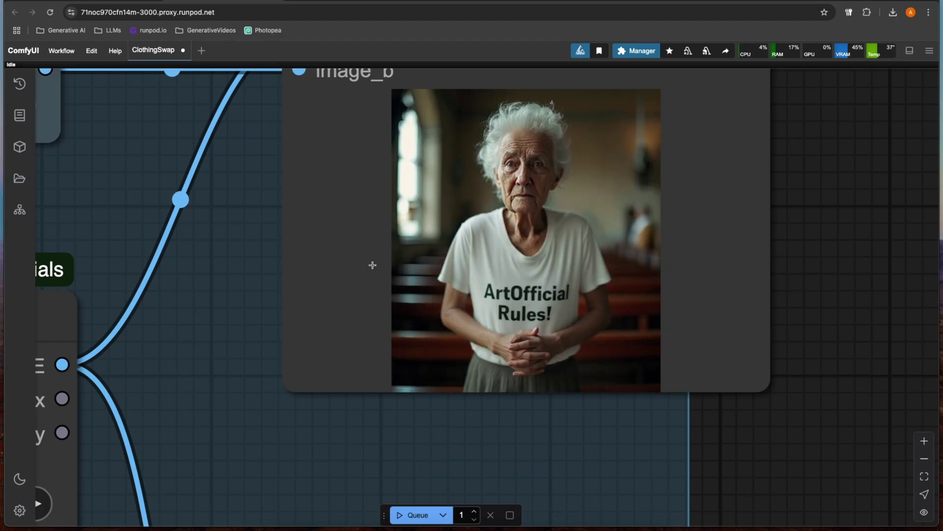
Step: Compare the T-shirt swap result against the original dark-dress photo in the Image Comparer
scroll(382, 264, down, 5)
scroll(452, 233, up, 8)
scroll(451, 233, up, 3)
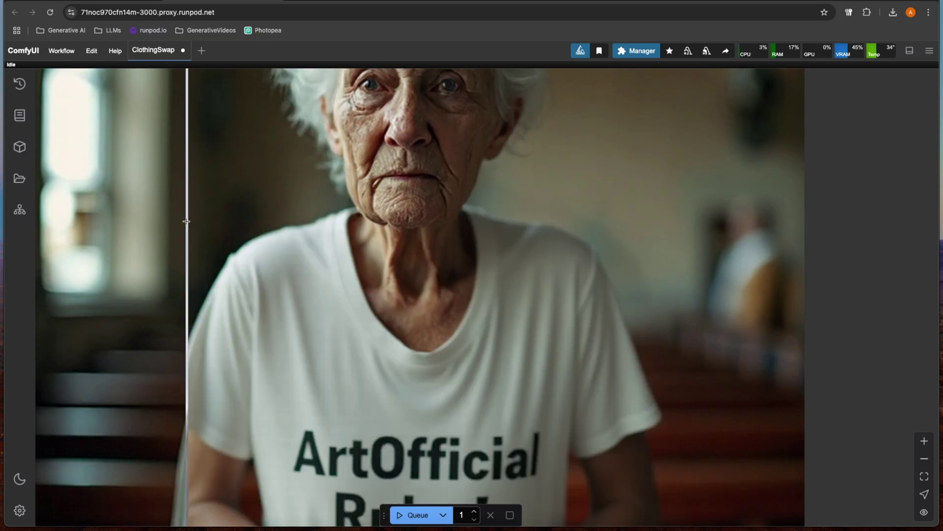
scroll(184, 212, down, 7)
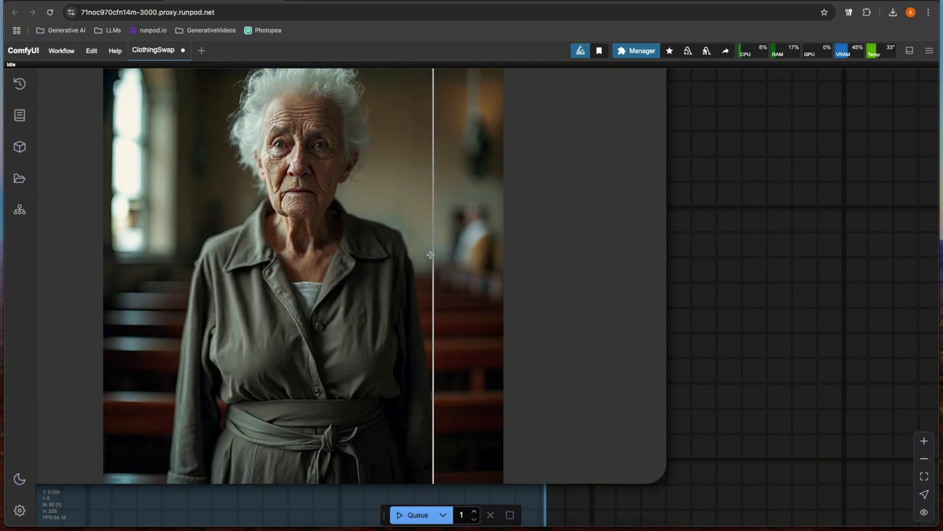
scroll(110, 185, down, 6)
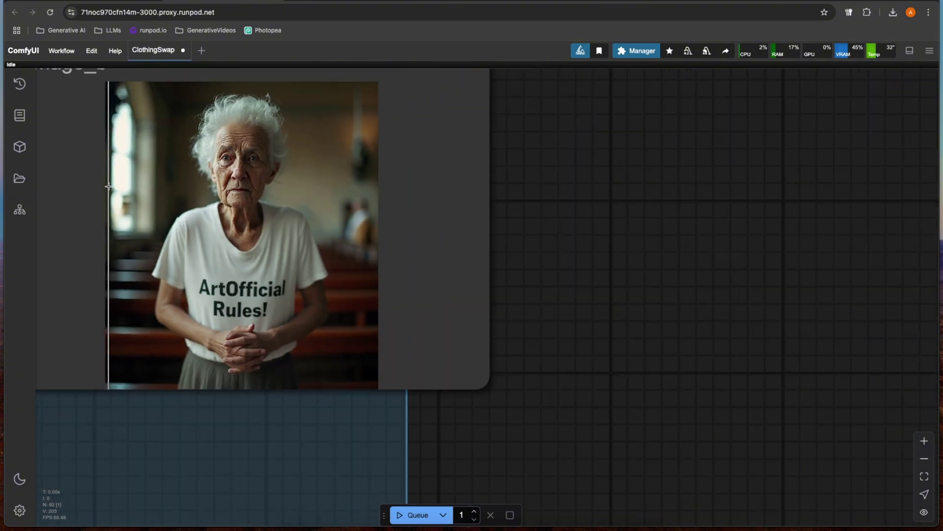
scroll(109, 185, up, 6)
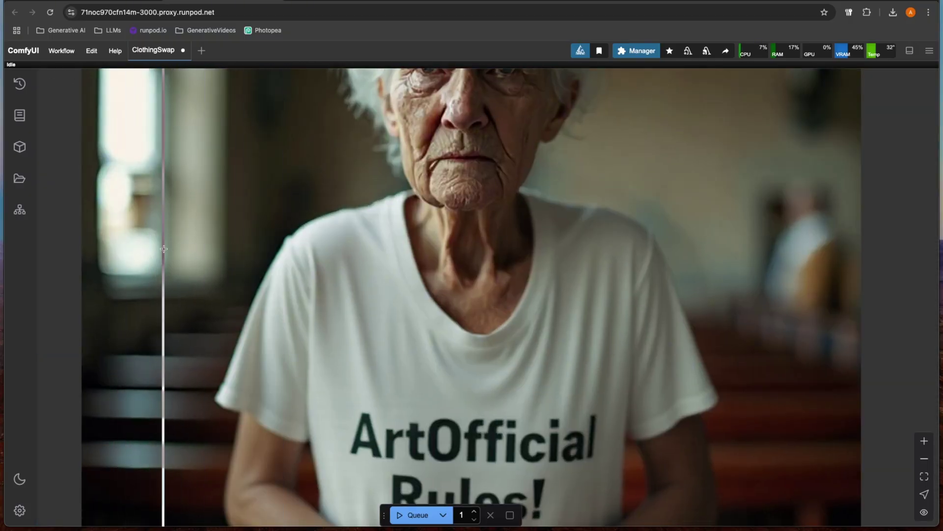
scroll(167, 246, down, 4)
scroll(167, 246, down, 5)
Step: Pan back past the crop and inpainting nodes to the Input Images Pre-processing group
drag(155, 349, 518, 257)
scroll(447, 262, down, 2)
scroll(448, 262, down, 2)
scroll(302, 231, down, 1)
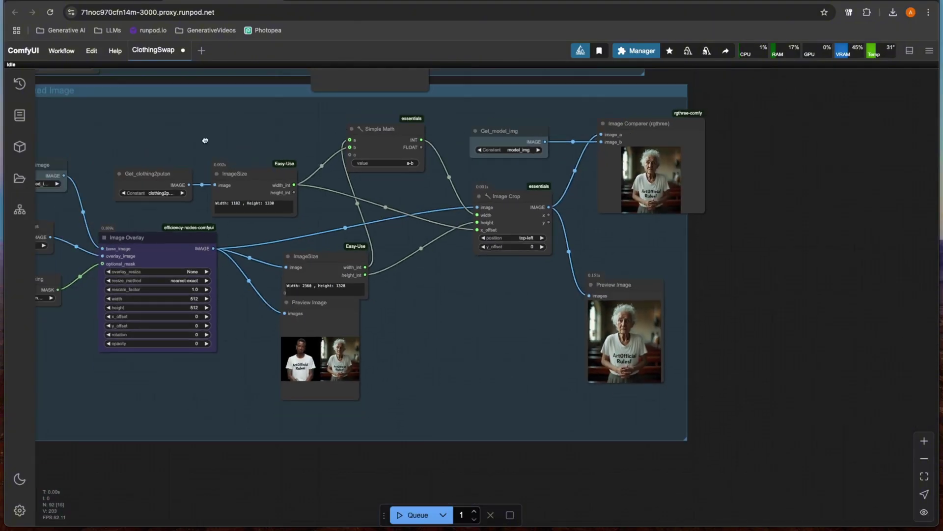
drag(218, 144, 579, 261)
drag(273, 297, 534, 340)
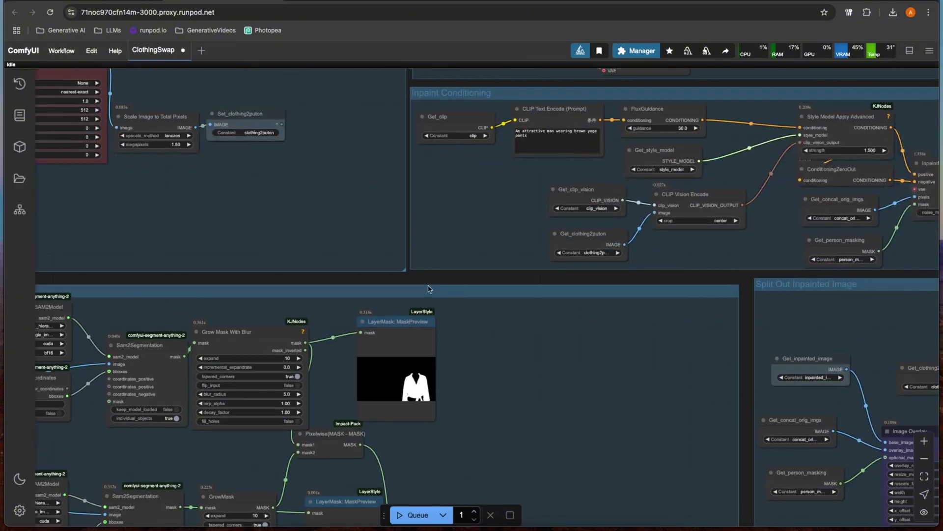
drag(399, 266, 570, 309)
drag(471, 152, 455, 292)
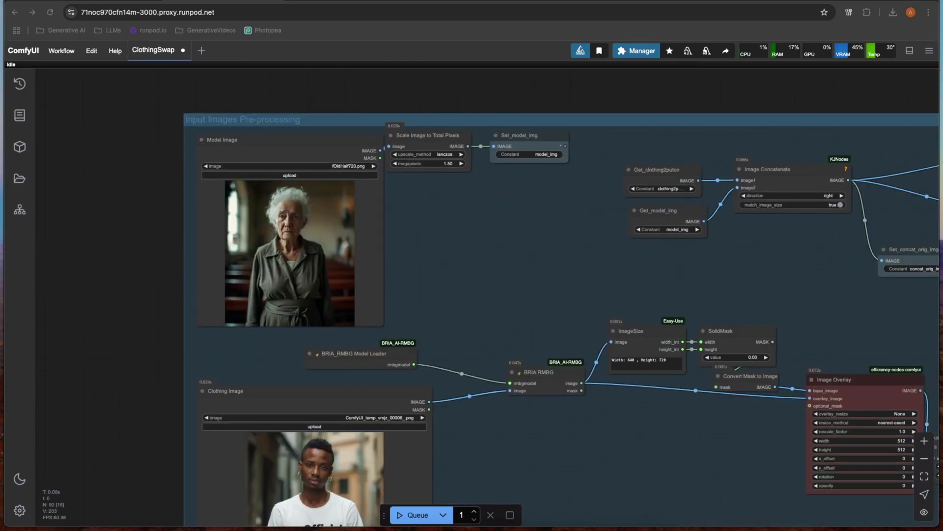
Step: Load the blank easel canvas picture into the Model Image node
drag(85, 199, 290, 227)
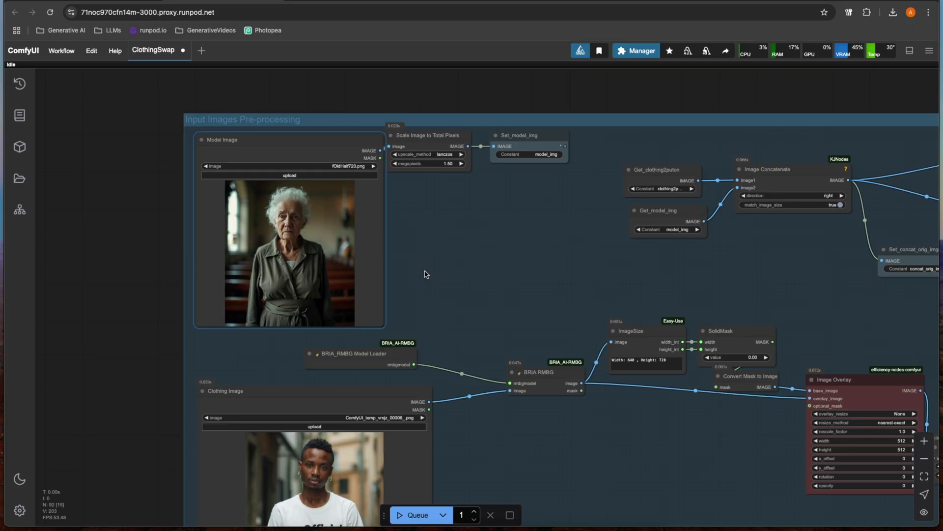
scroll(338, 256, up, 9)
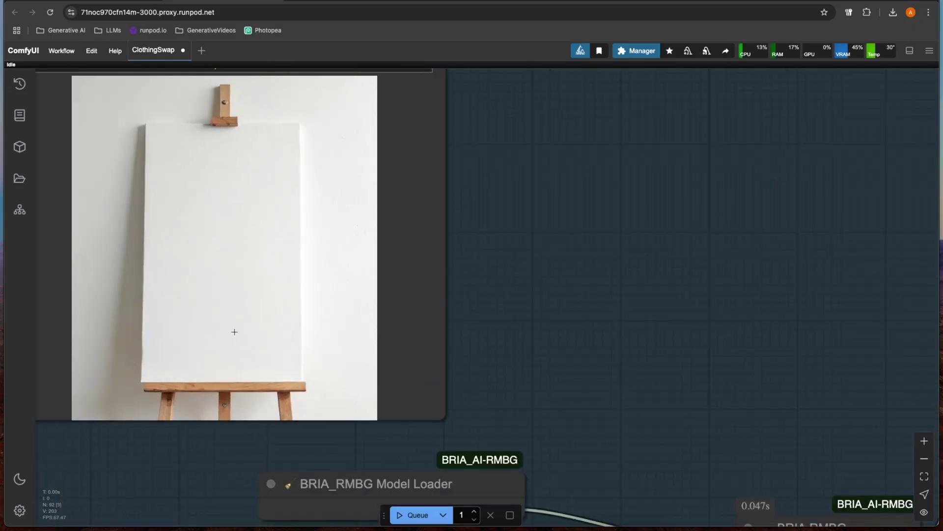
scroll(234, 331, down, 8)
drag(418, 375, 438, 216)
scroll(442, 202, up, 3)
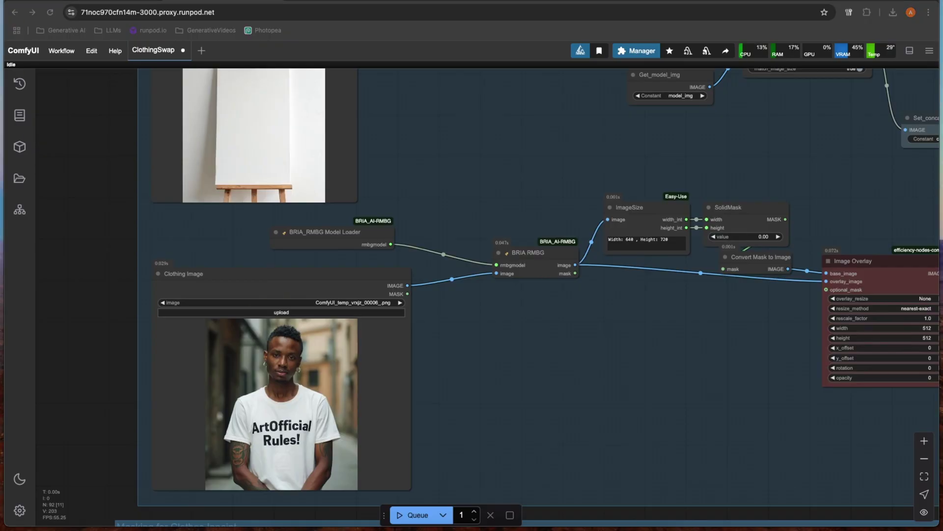
Step: Load the neon brain logo mylogo.png into the Clothing Image node
drag(74, 332, 287, 378)
drag(514, 354, 461, 353)
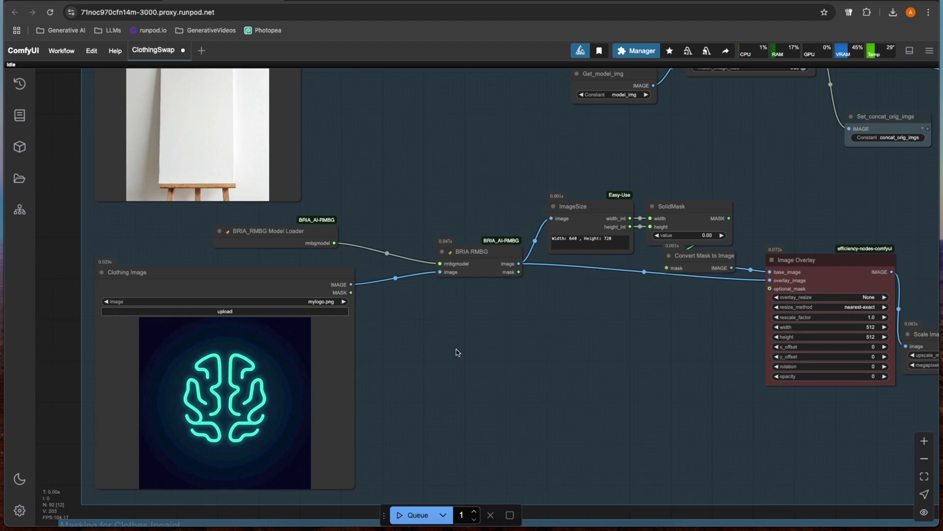
scroll(450, 339, down, 3)
scroll(454, 368, up, 1)
scroll(455, 367, up, 5)
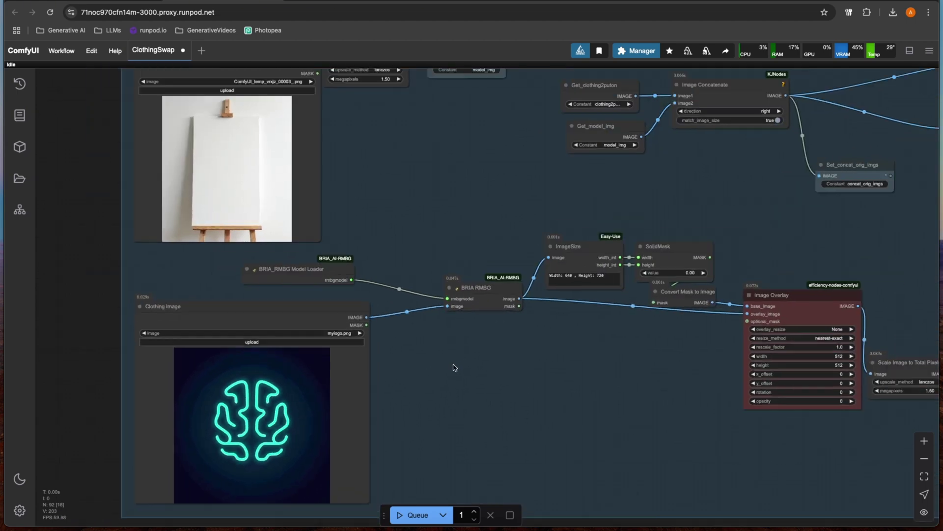
scroll(446, 378, up, 1)
scroll(446, 378, right, 1)
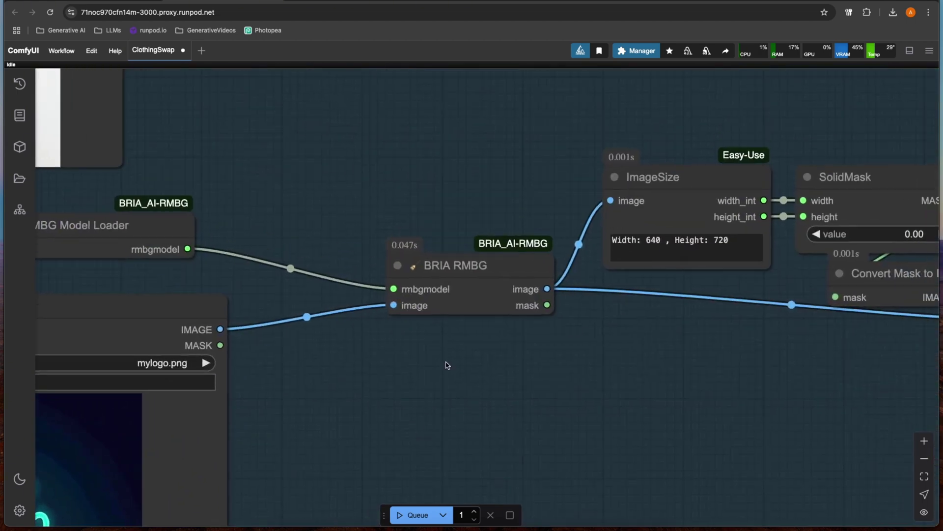
Step: Bypass the BRIA RMBG node so mylogo.png passes to Image Overlay without background removal
right_click(455, 300)
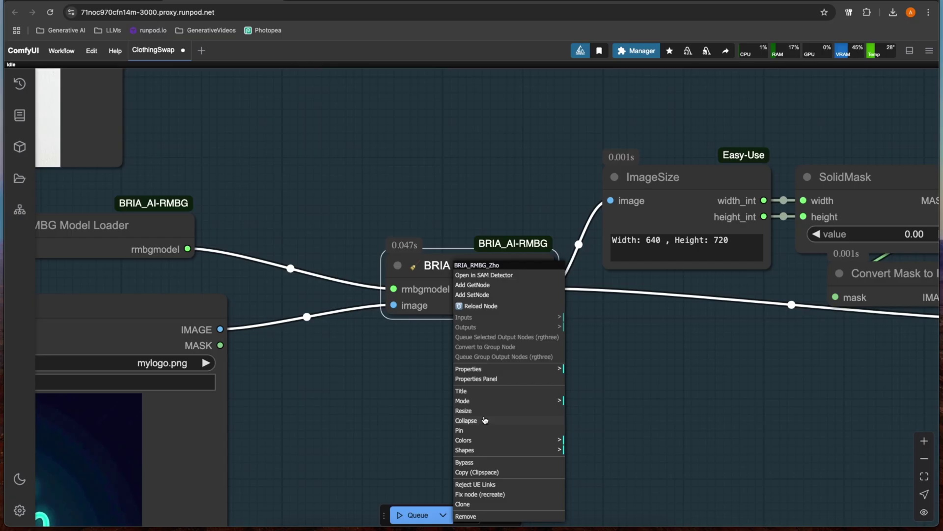
click(482, 463)
scroll(413, 433, down, 2)
drag(348, 432, 503, 350)
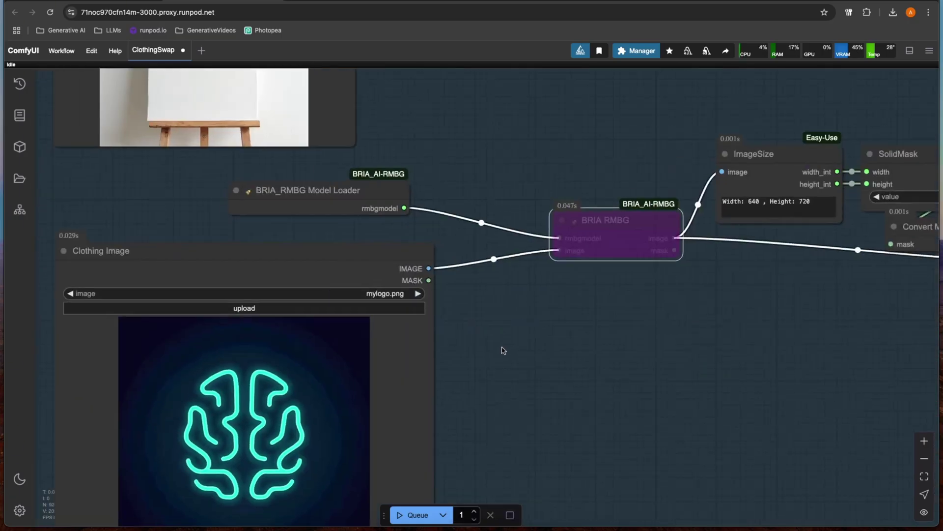
scroll(389, 317, down, 2)
scroll(389, 317, left, 2)
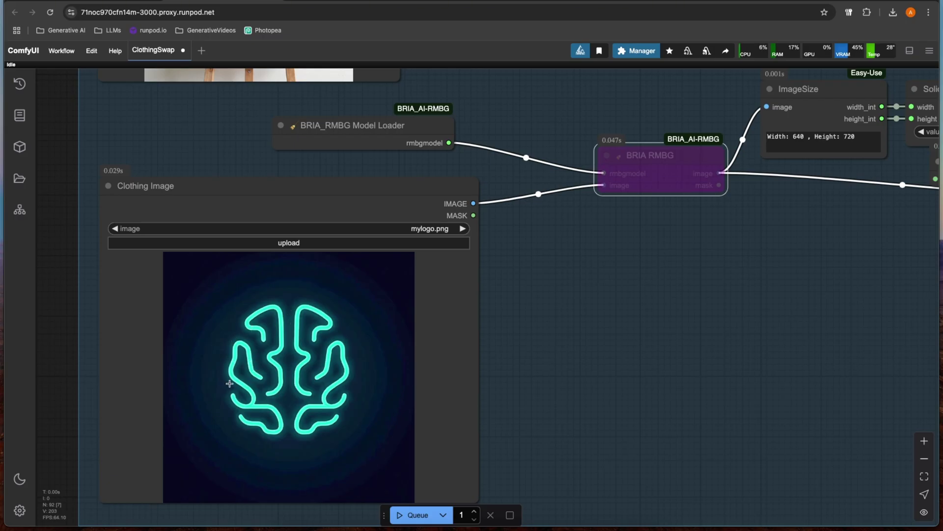
scroll(234, 384, down, 4)
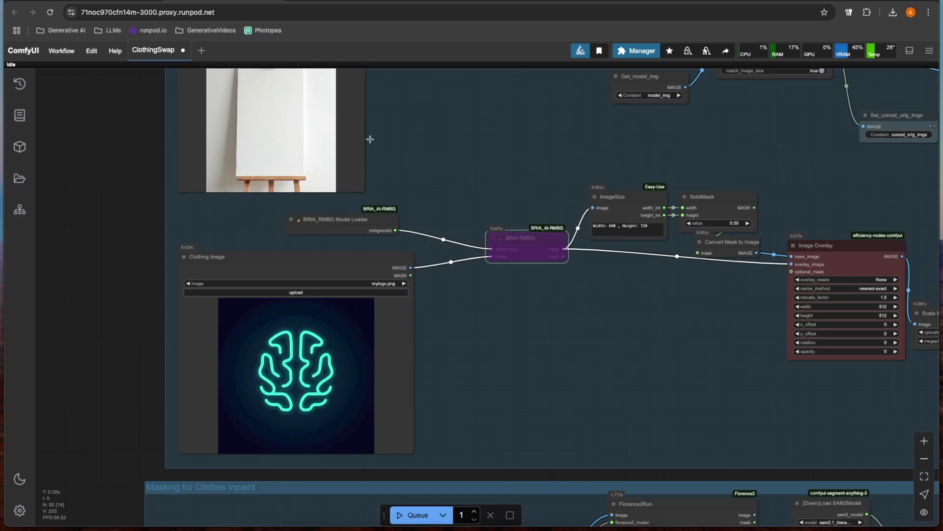
drag(407, 131, 436, 193)
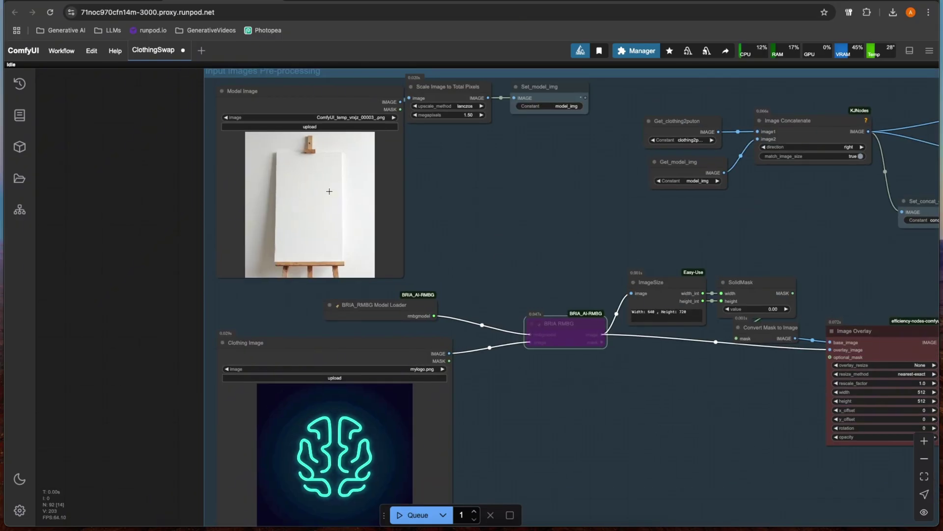
Step: Replace the 'shirt, belt' Florence2Run prompt with 'a blank white canvas'
scroll(437, 236, down, 3)
drag(543, 350, 417, 321)
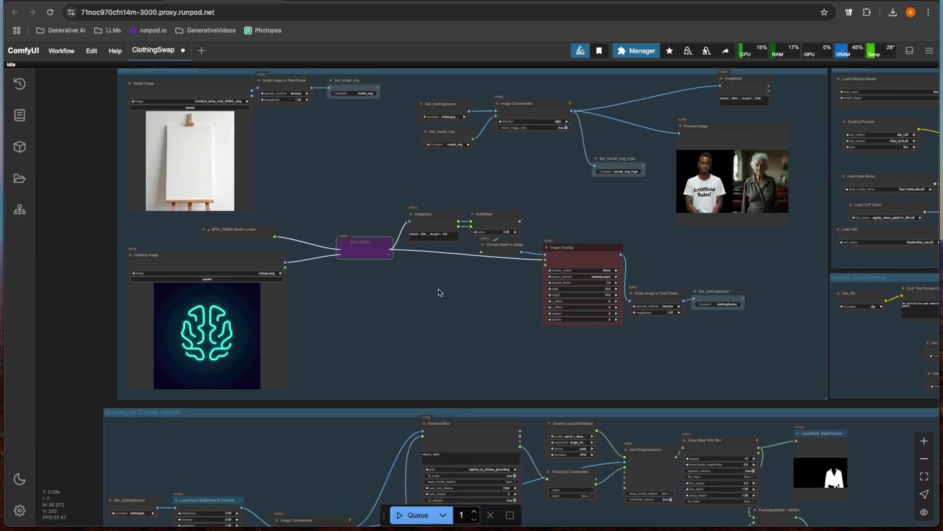
scroll(435, 293, down, 5)
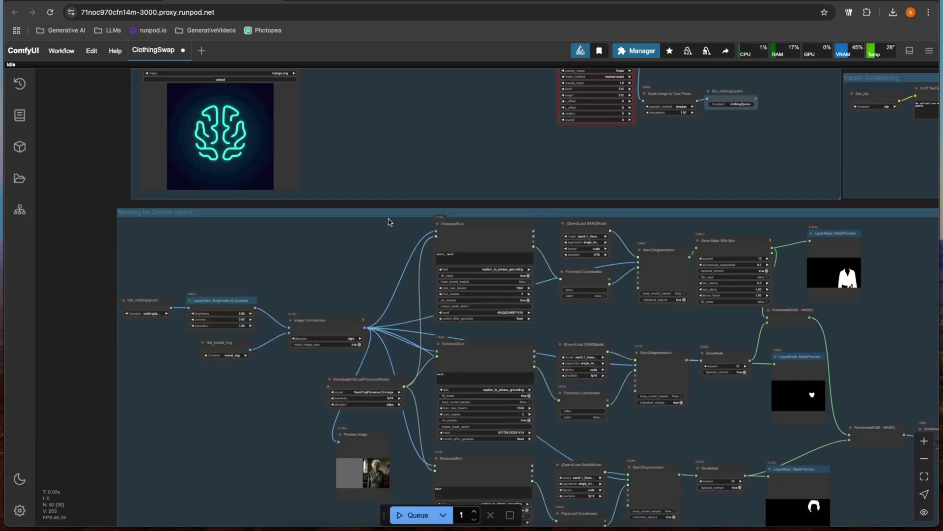
scroll(375, 242, up, 5)
drag(276, 214, 195, 217)
scroll(207, 218, up, 2)
click(329, 207)
drag(325, 206, 268, 203)
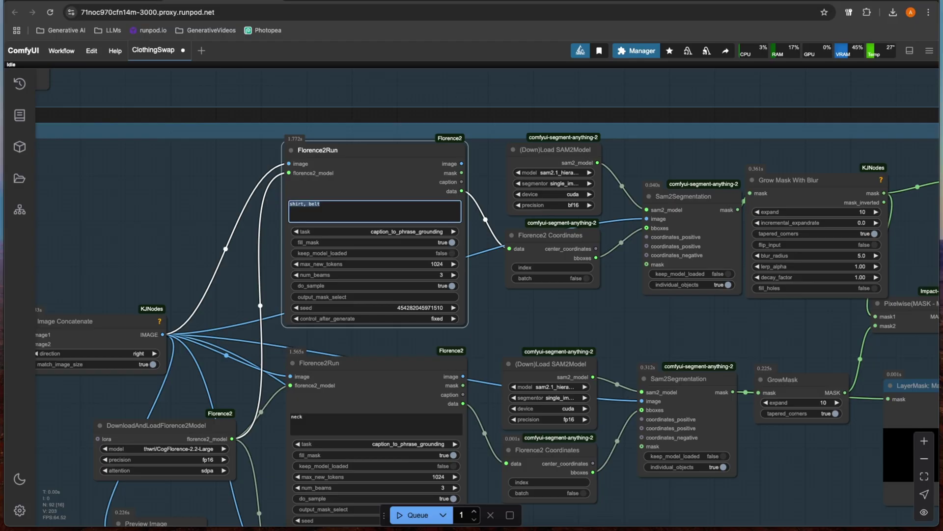
text(a blank white canvas)
Step: Change the neck prompt to 'walls' and select the word 'hair' in the next prompt
scroll(228, 176, down, 3)
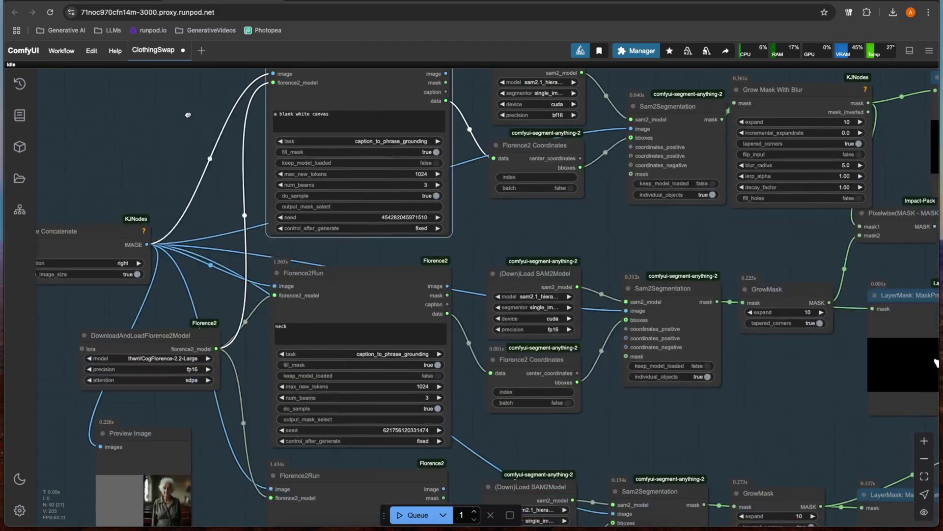
scroll(417, 132, down, 2)
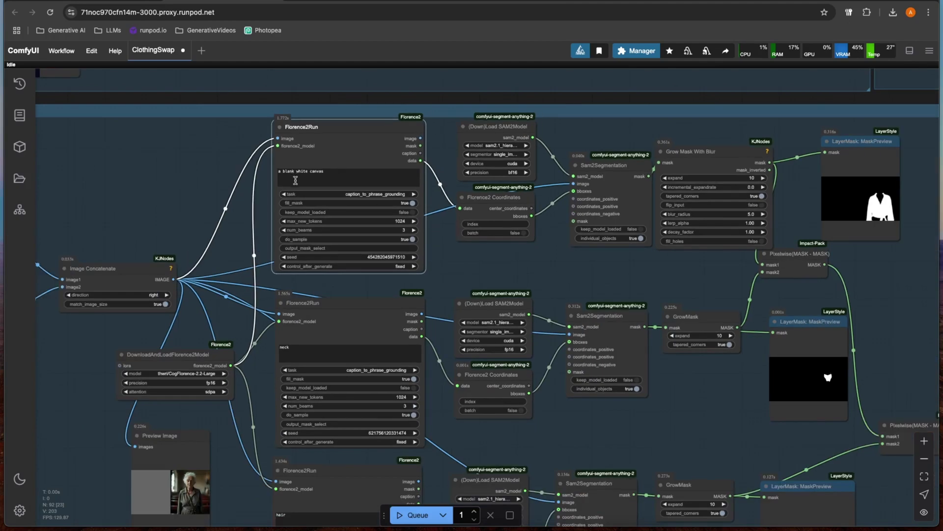
scroll(432, 241, down, 3)
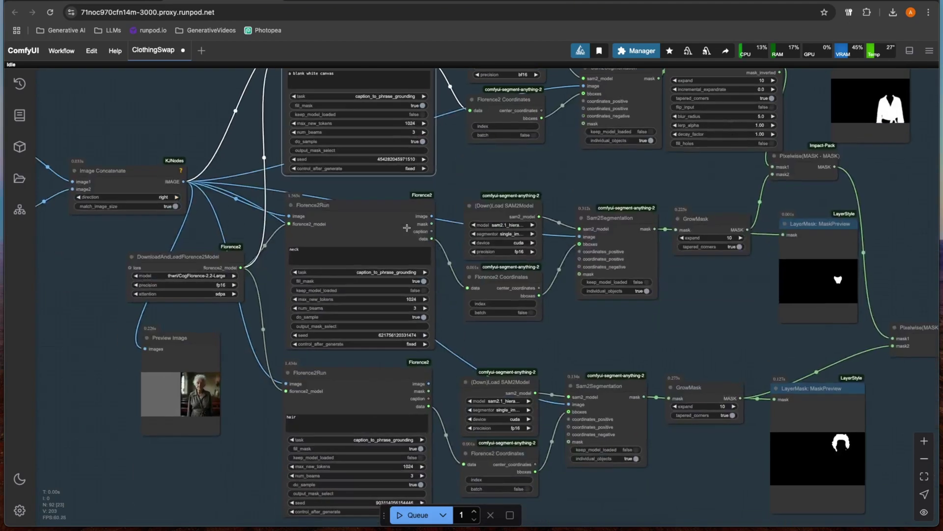
scroll(265, 270, up, 3)
scroll(269, 271, up, 5)
click(327, 248)
drag(337, 237, 300, 236)
text(walls)
scroll(260, 282, down, 8)
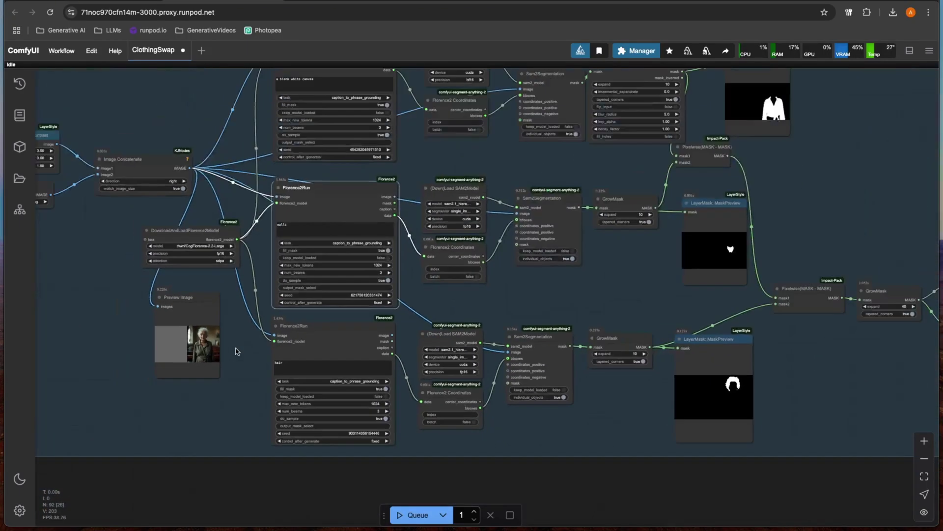
drag(235, 351, 283, 369)
drag(342, 383, 288, 381)
Step: Set the hair prompt to 'walls' and queue the workflow run with Ctrl+Enter
text(walls)
key(ctrl+Return)
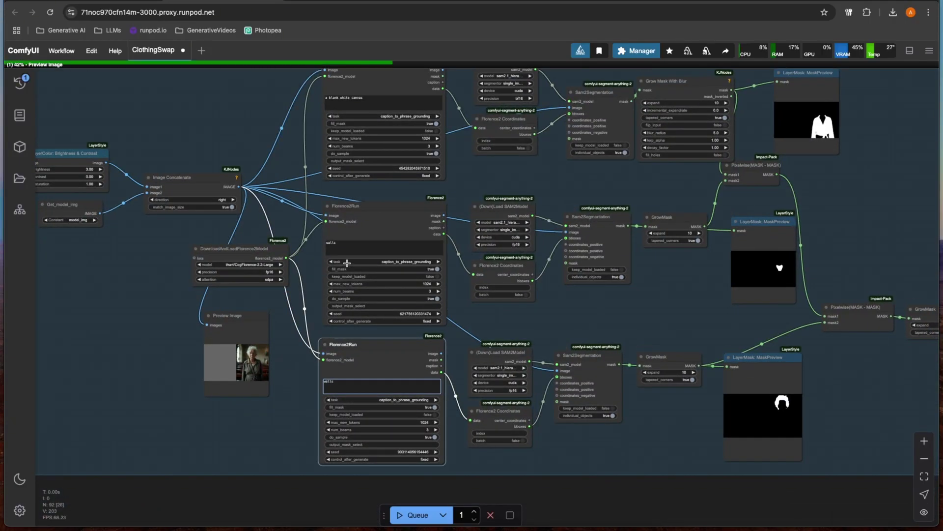
scroll(605, 298, right, 10)
scroll(606, 297, down, 3)
scroll(506, 381, right, 5)
scroll(480, 354, down, 2)
Step: Zoom into the output previews to inspect the neon brain logo on the easel canvas
scroll(467, 337, up, 6)
scroll(511, 333, up, 2)
scroll(511, 333, up, 3)
scroll(511, 333, down, 6)
scroll(571, 123, up, 5)
scroll(874, 331, up, 10)
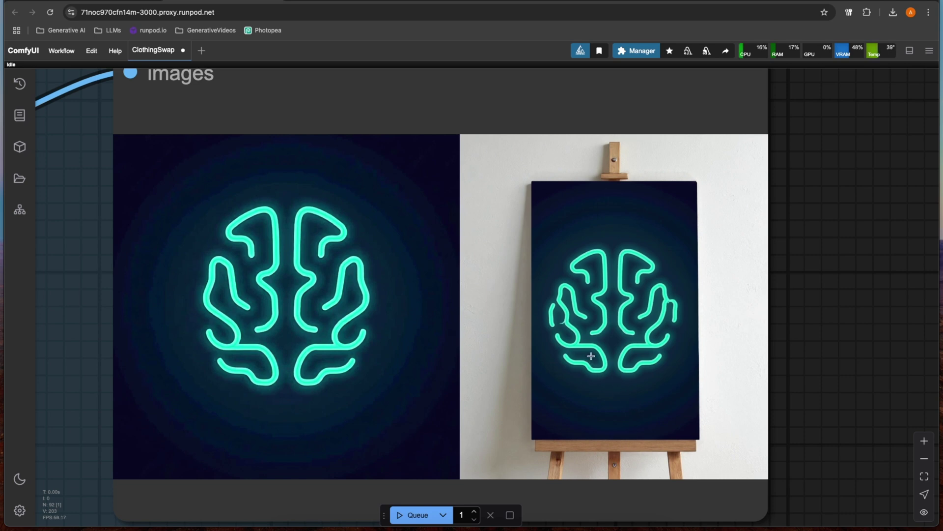
scroll(591, 356, down, 2)
scroll(595, 348, down, 2)
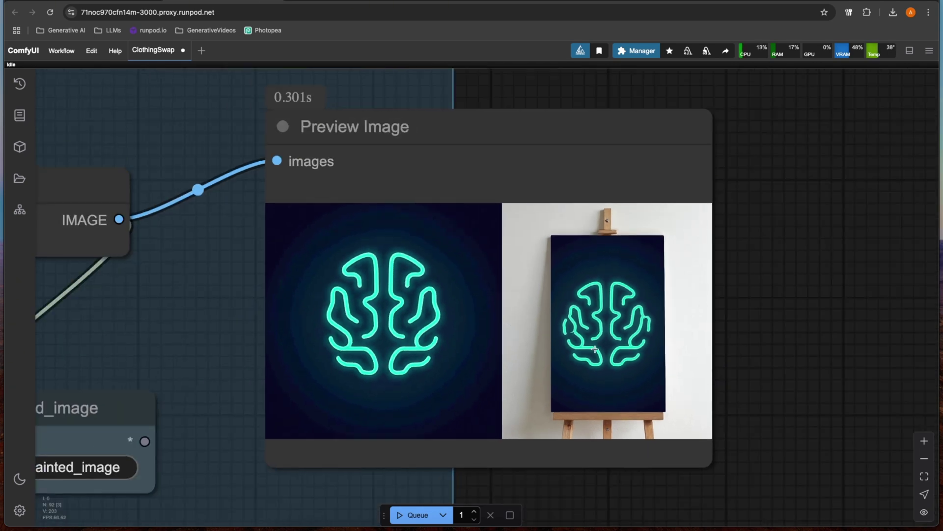
scroll(597, 338, down, 10)
scroll(712, 301, up, 8)
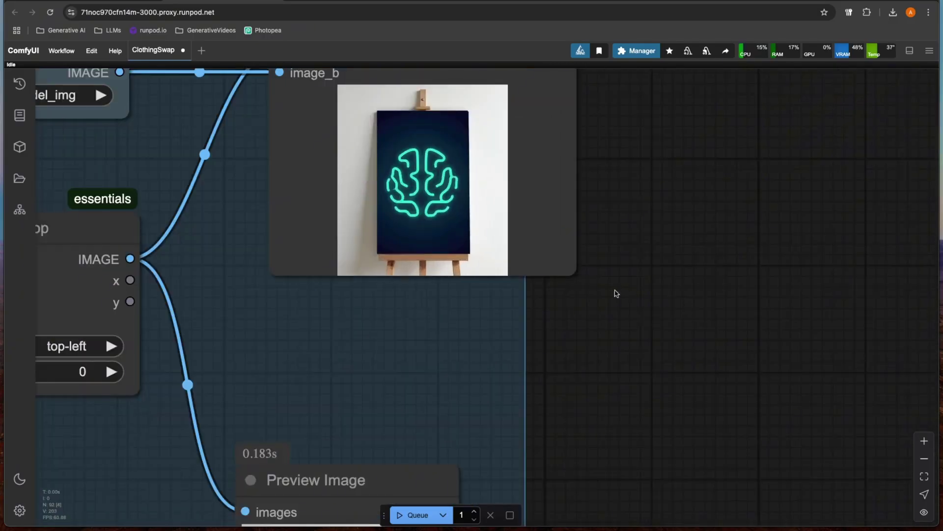
scroll(432, 318, down, 5)
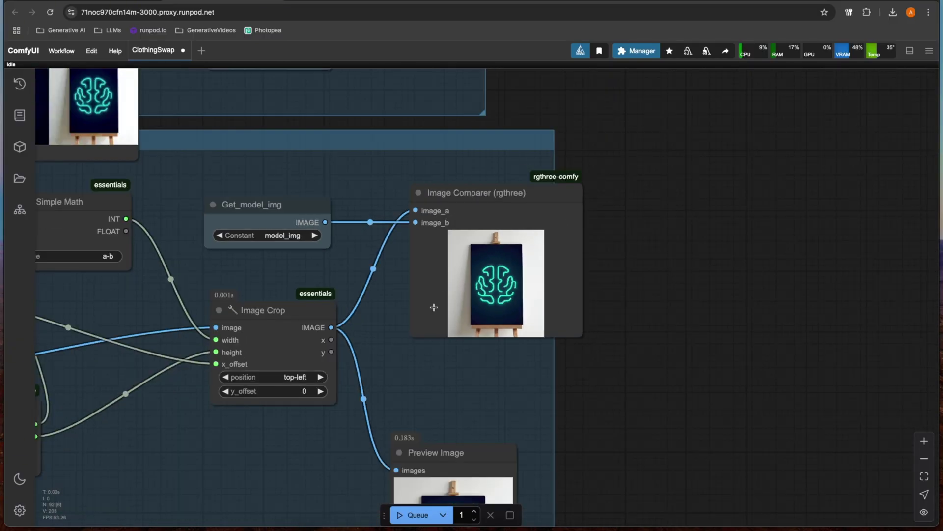
scroll(390, 393, up, 2)
scroll(390, 393, down, 3)
drag(187, 305, 475, 334)
scroll(271, 279, up, 3)
drag(272, 279, 573, 218)
scroll(376, 204, down, 2)
drag(377, 205, 485, 246)
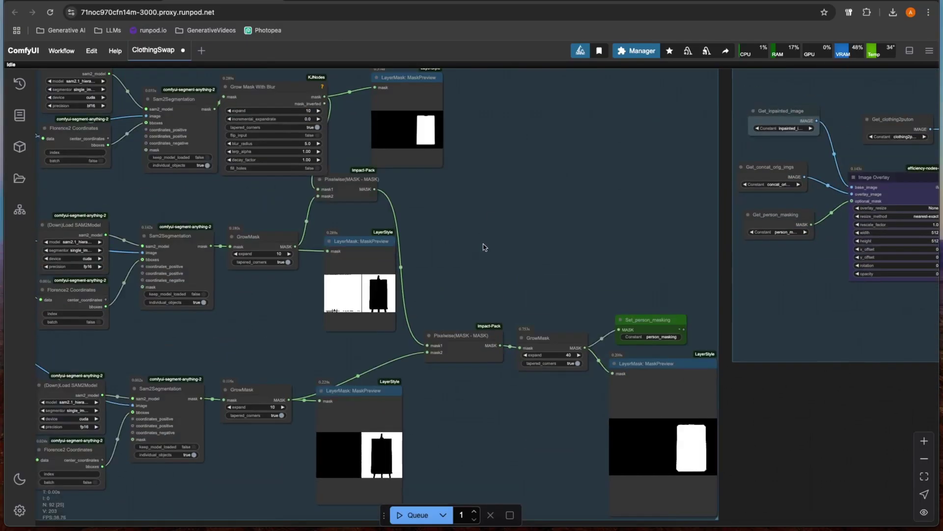
scroll(497, 275, down, 2)
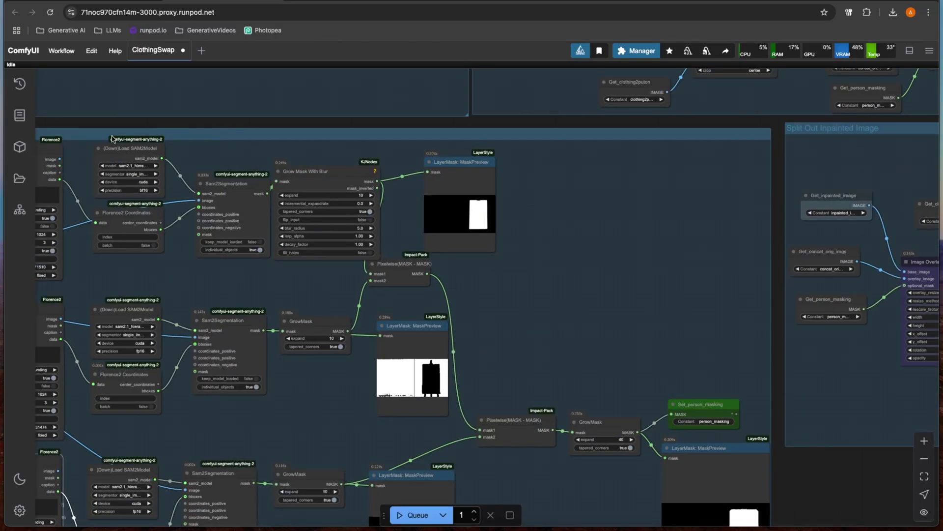
scroll(494, 315, down, 5)
scroll(494, 316, left, 5)
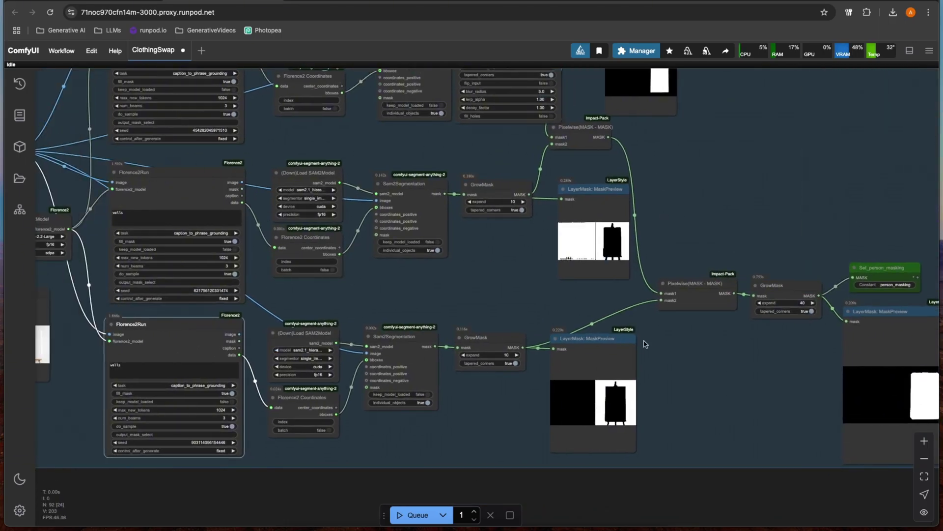
scroll(658, 360, up, 2)
scroll(658, 360, right, 3)
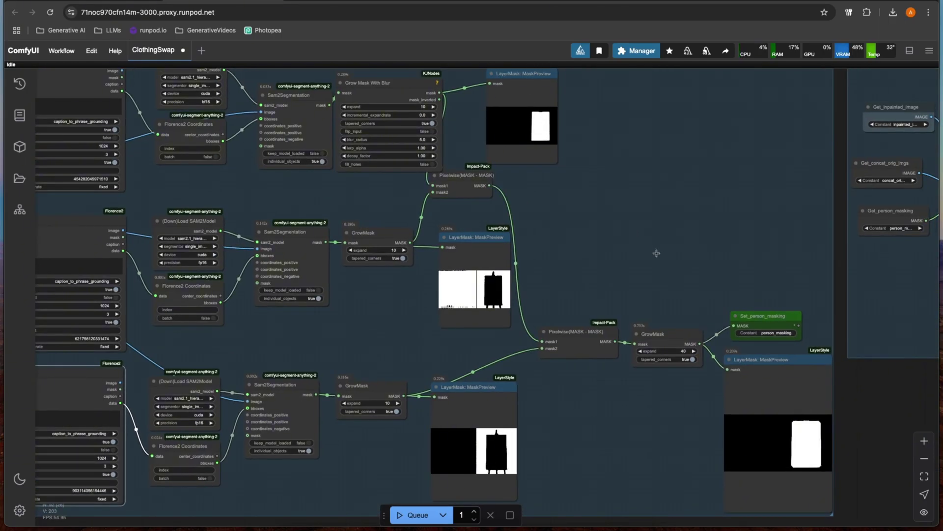
scroll(657, 253, right, 2)
scroll(632, 259, up, 5)
scroll(572, 339, up, 1)
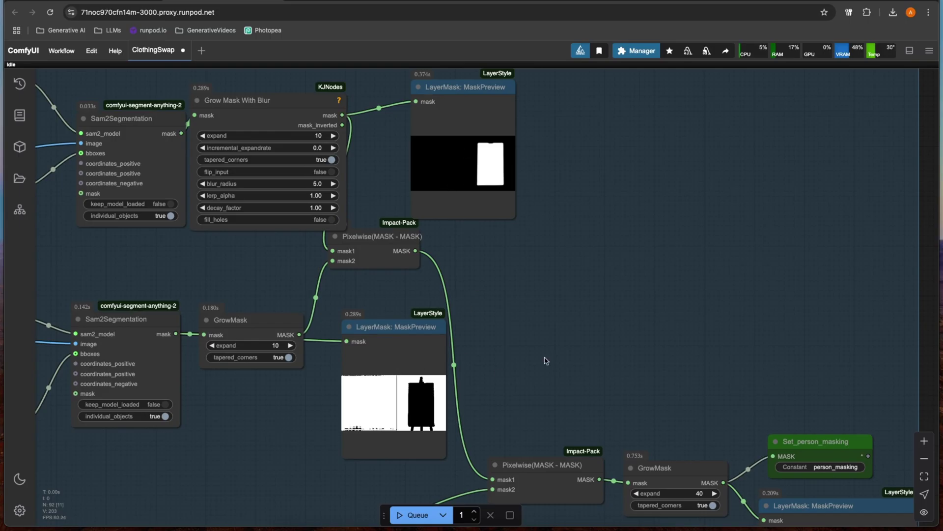
scroll(546, 360, down, 10)
scroll(546, 351, right, 10)
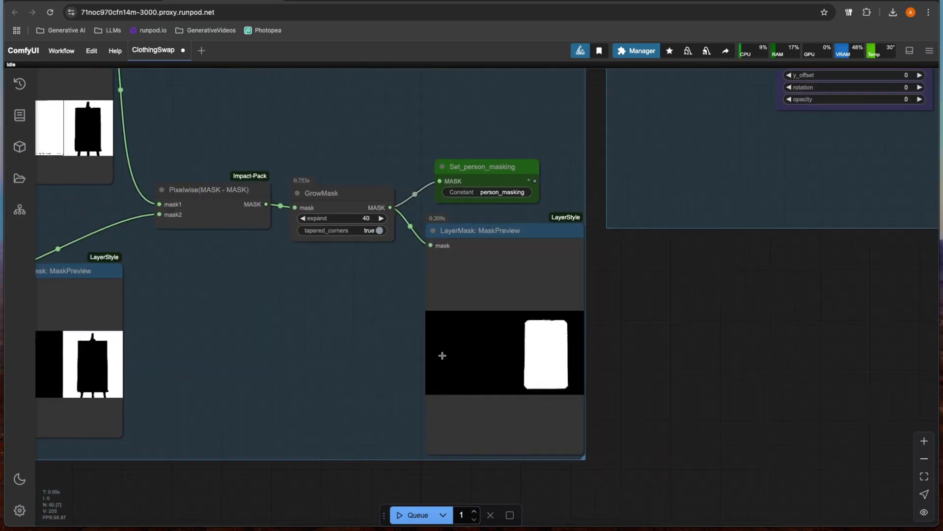
scroll(546, 330, down, 5)
scroll(546, 331, right, 6)
scroll(639, 354, down, 7)
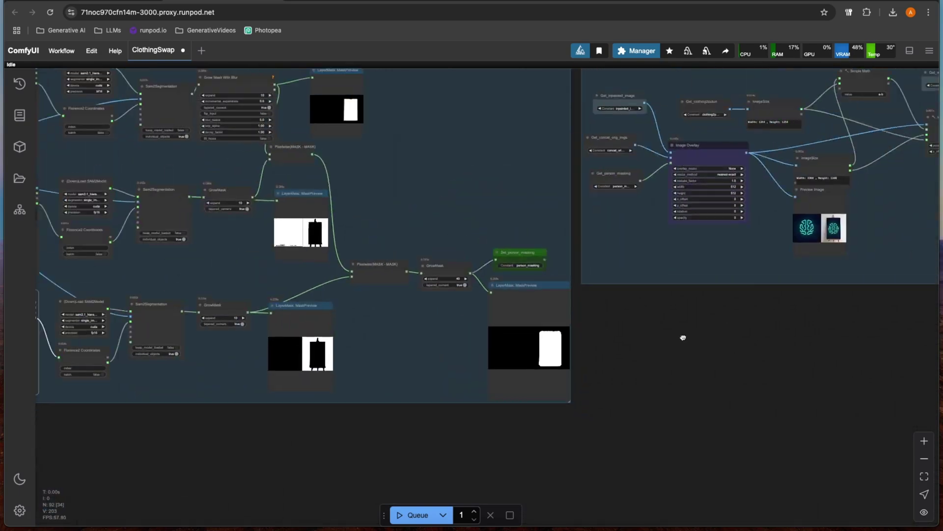
scroll(639, 353, right, 6)
scroll(670, 280, up, 8)
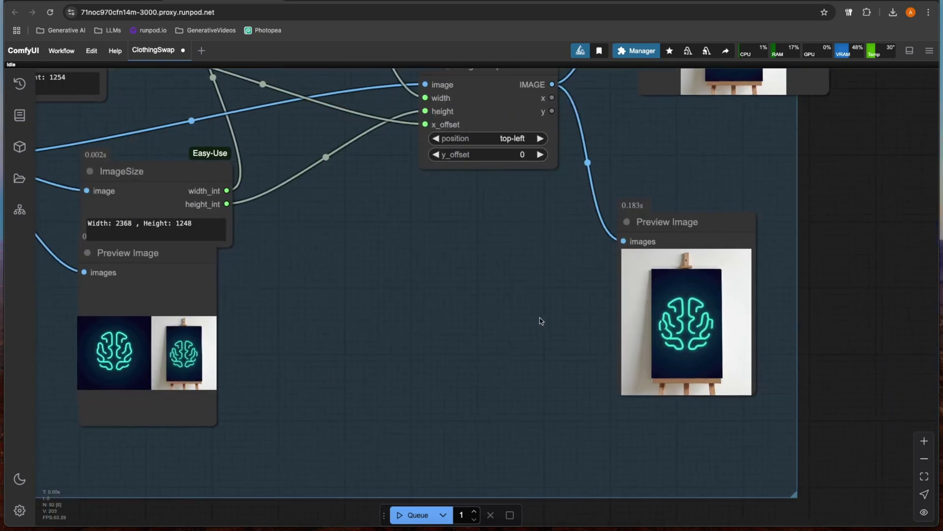
scroll(527, 310, up, 3)
scroll(495, 288, down, 8)
scroll(622, 300, left, 5)
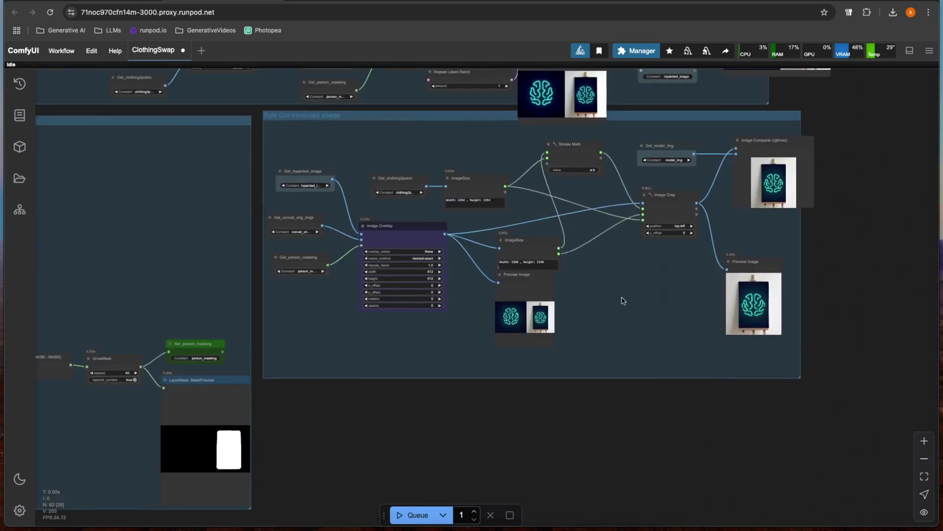
scroll(205, 184, down, 5)
scroll(204, 184, left, 8)
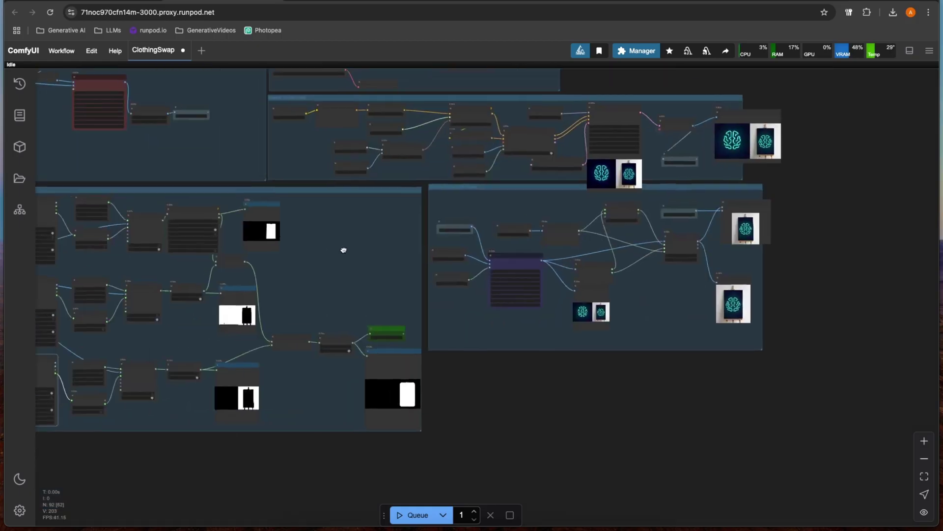
scroll(201, 192, up, 5)
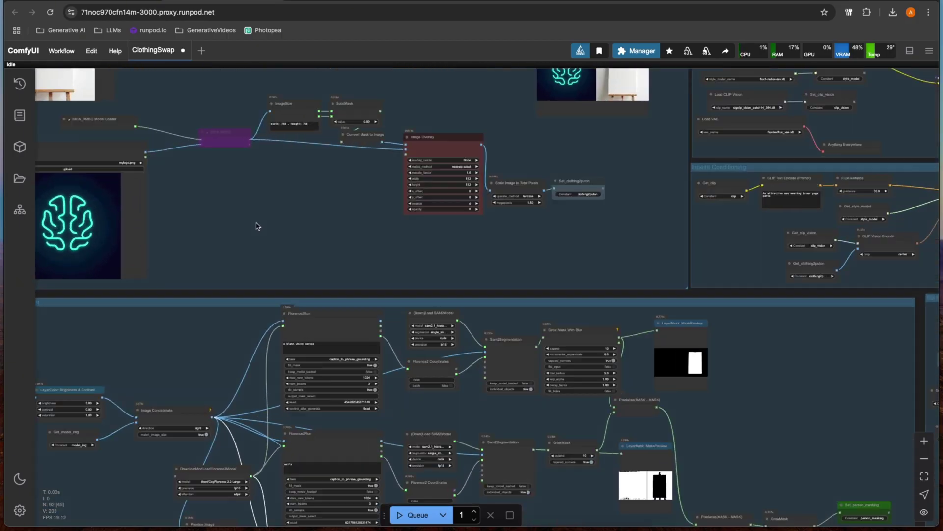
scroll(238, 215, left, 5)
drag(294, 186, 350, 274)
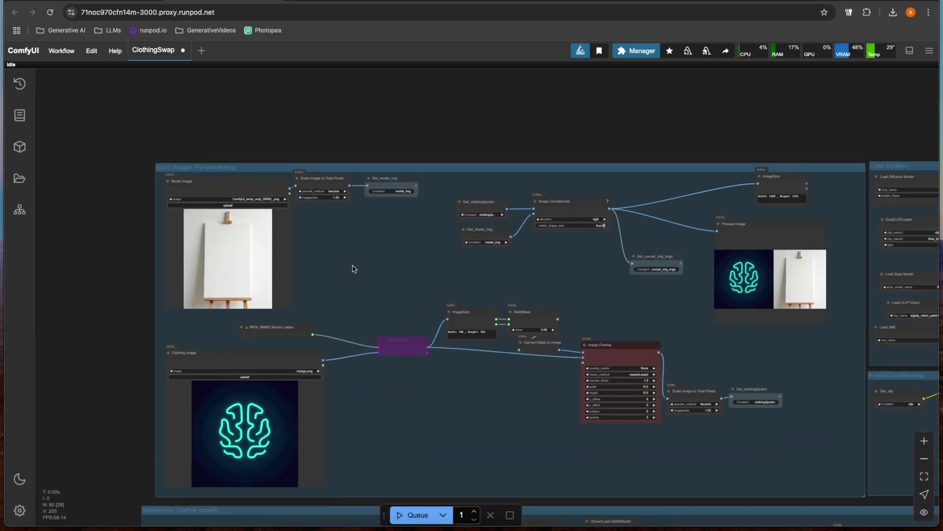
scroll(360, 270, up, 5)
scroll(362, 267, down, 5)
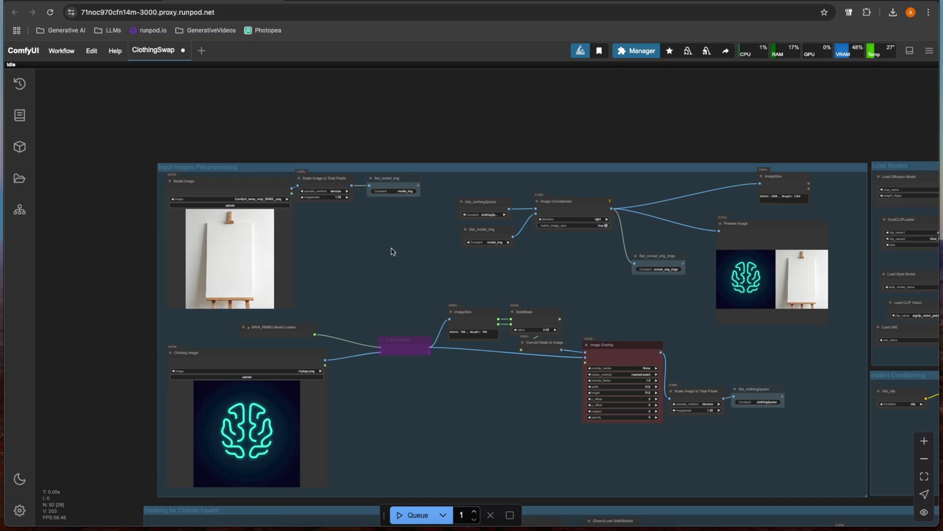
scroll(391, 248, right, 5)
scroll(391, 248, down, 4)
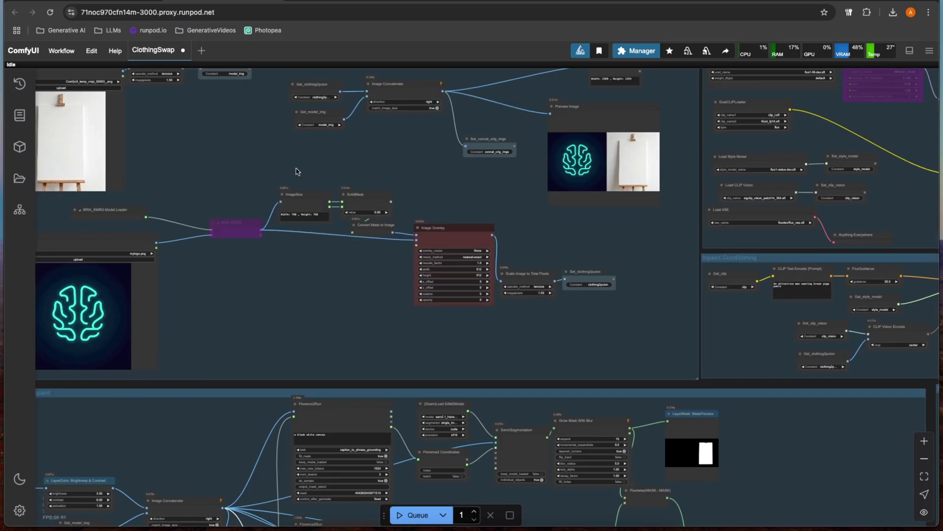